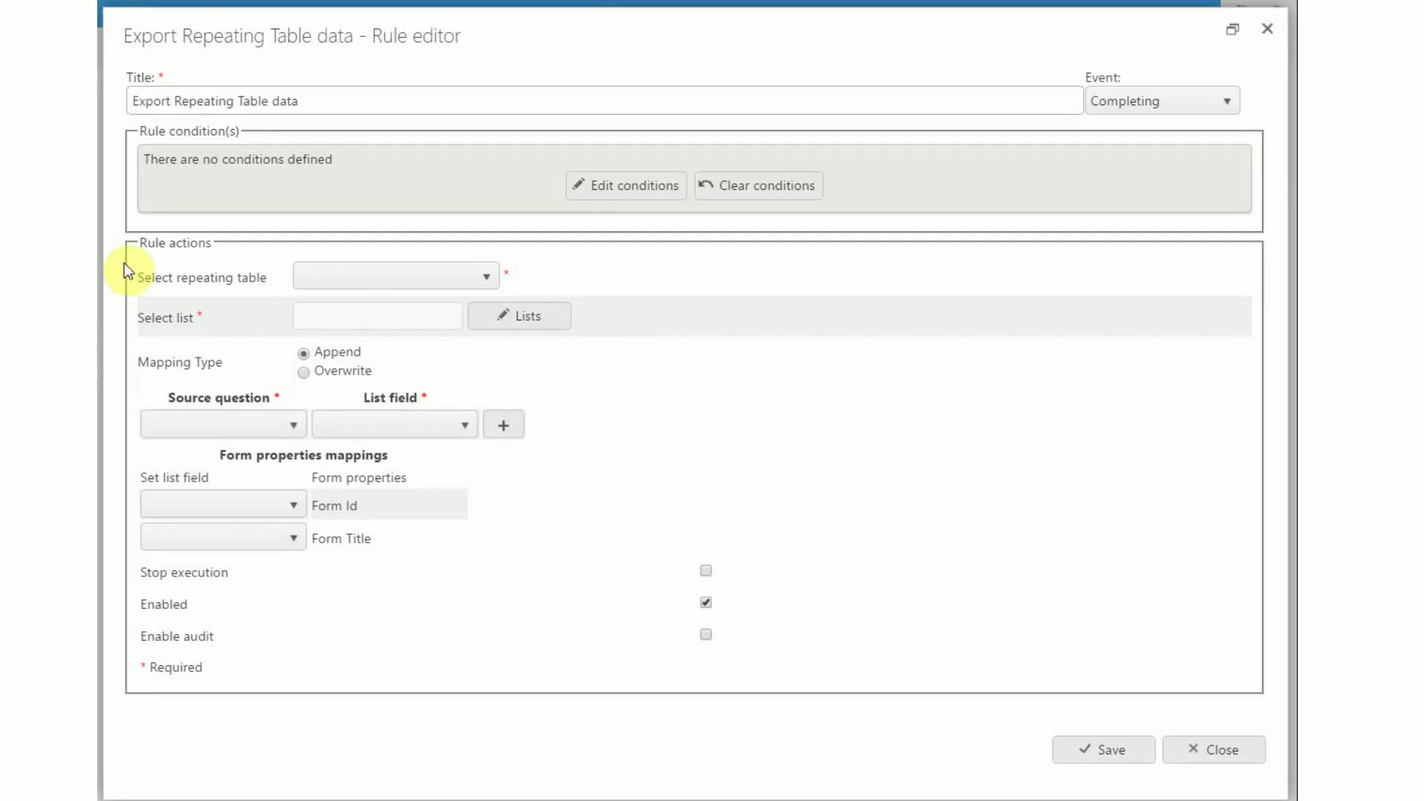
Export the Submitting User step's Mileage Details table into the Expense details list, appending rows
click(330, 277)
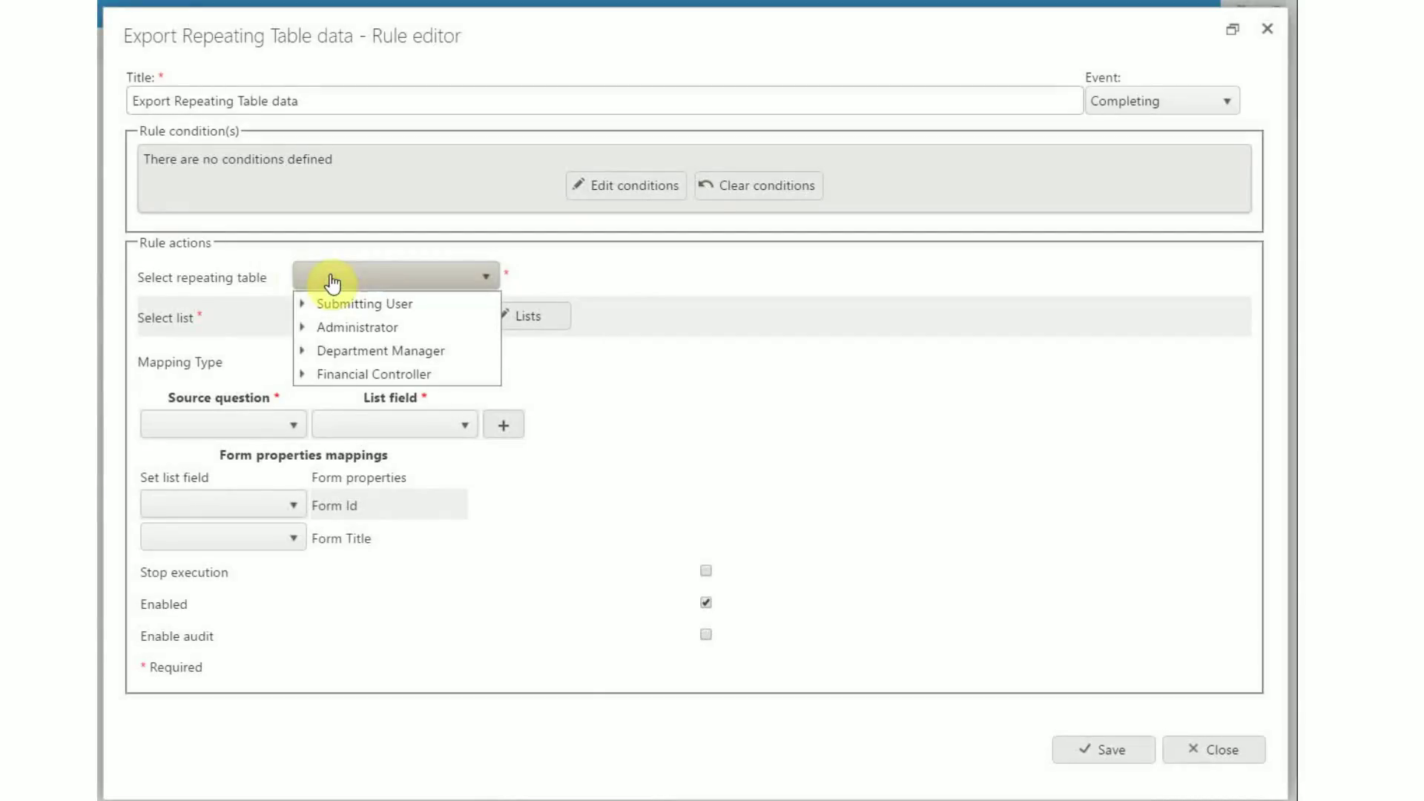
click(301, 305)
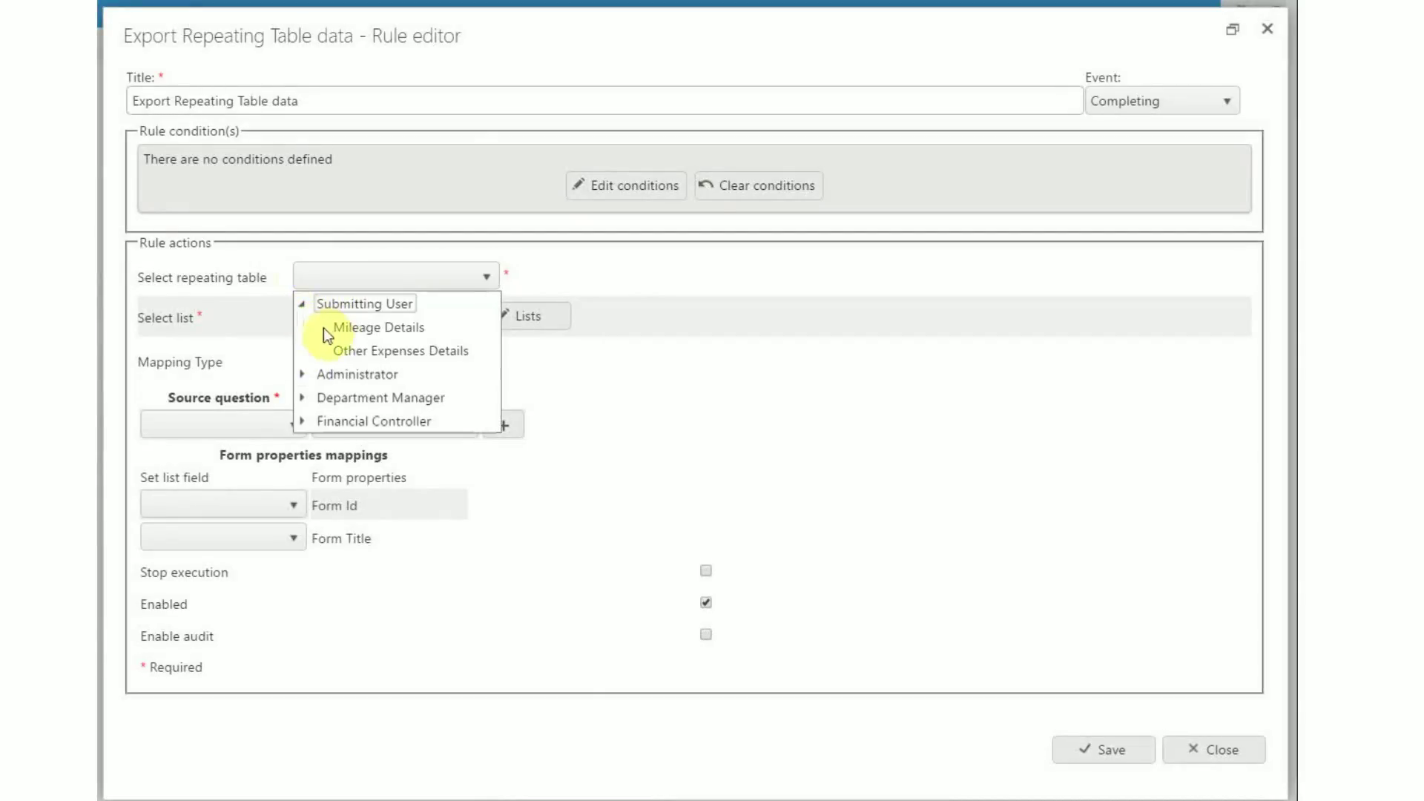
click(335, 328)
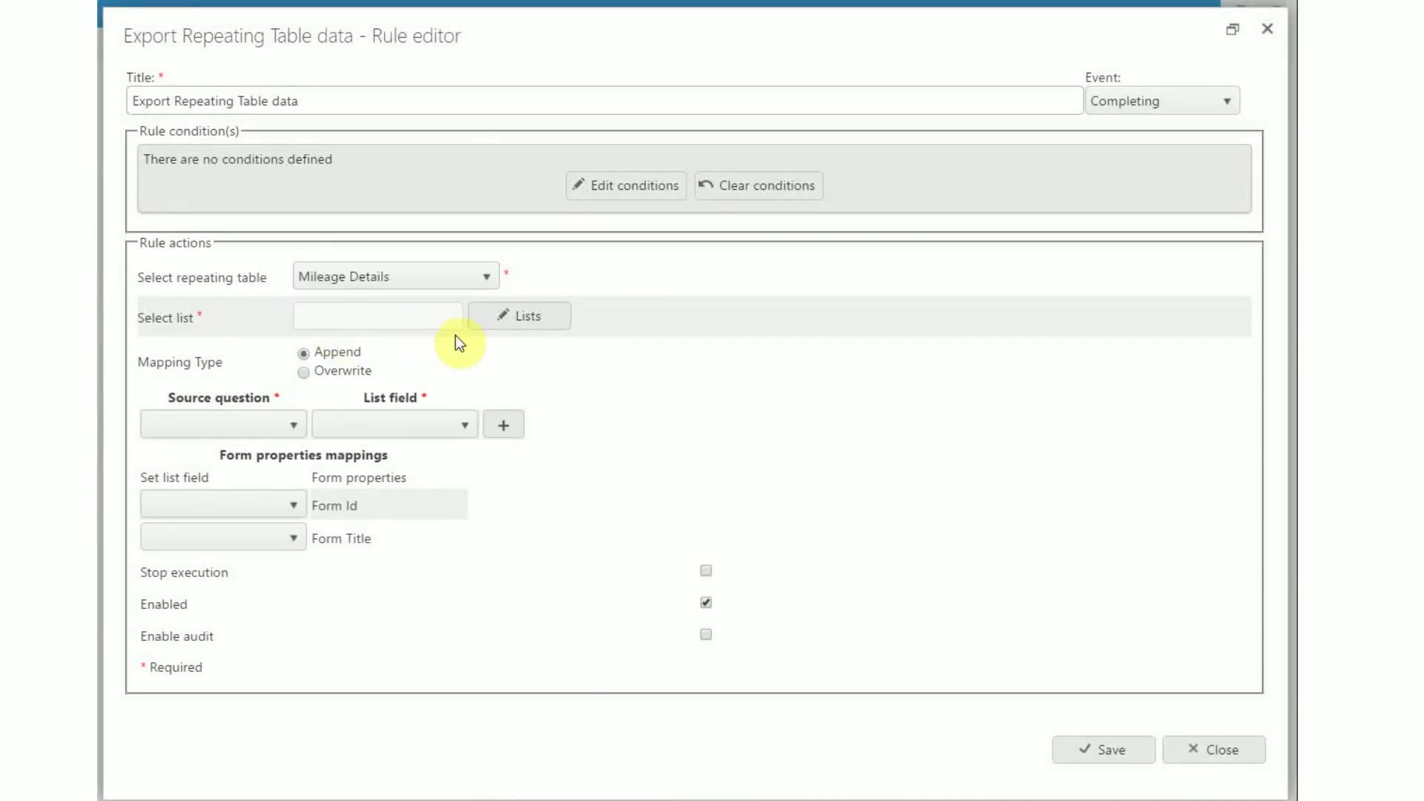
click(500, 327)
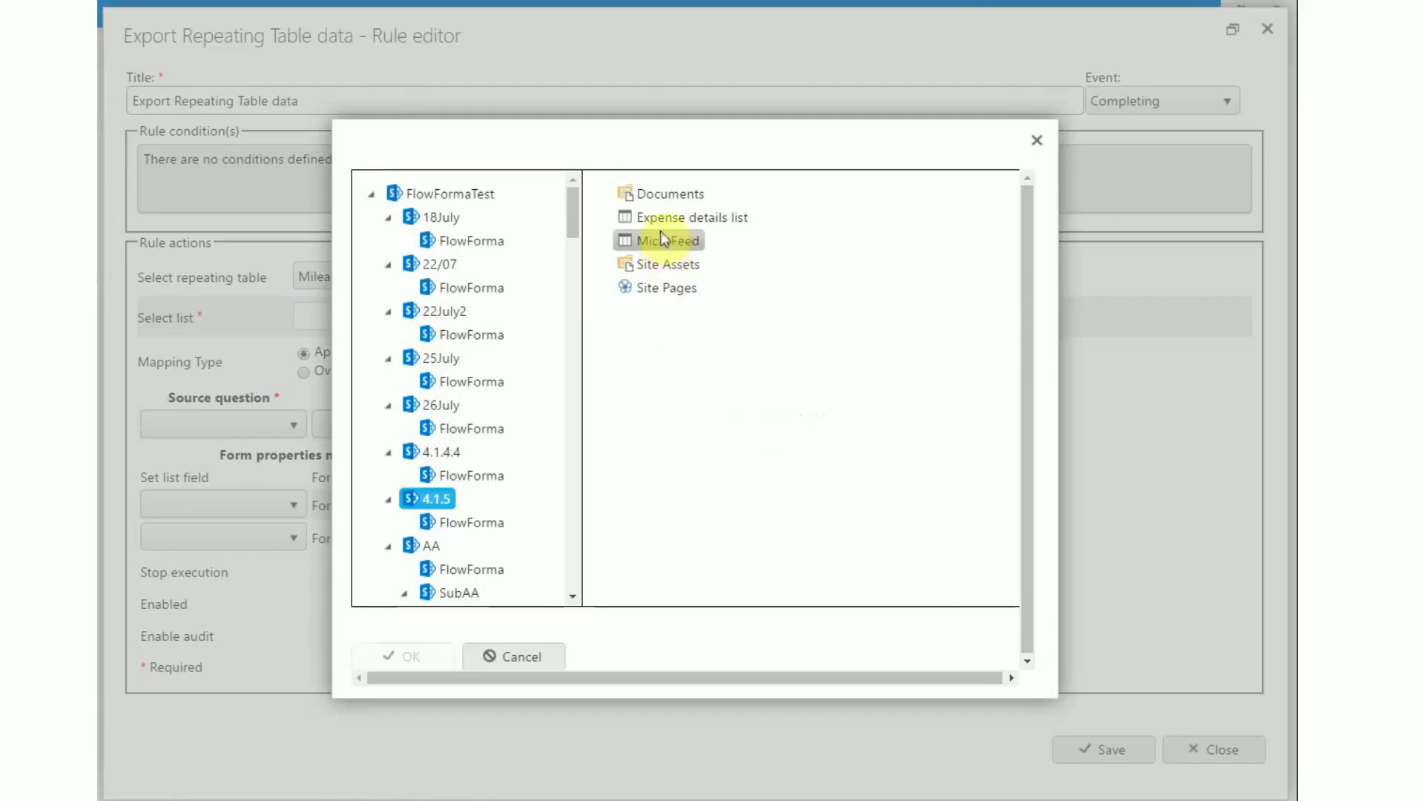
click(661, 216)
click(403, 654)
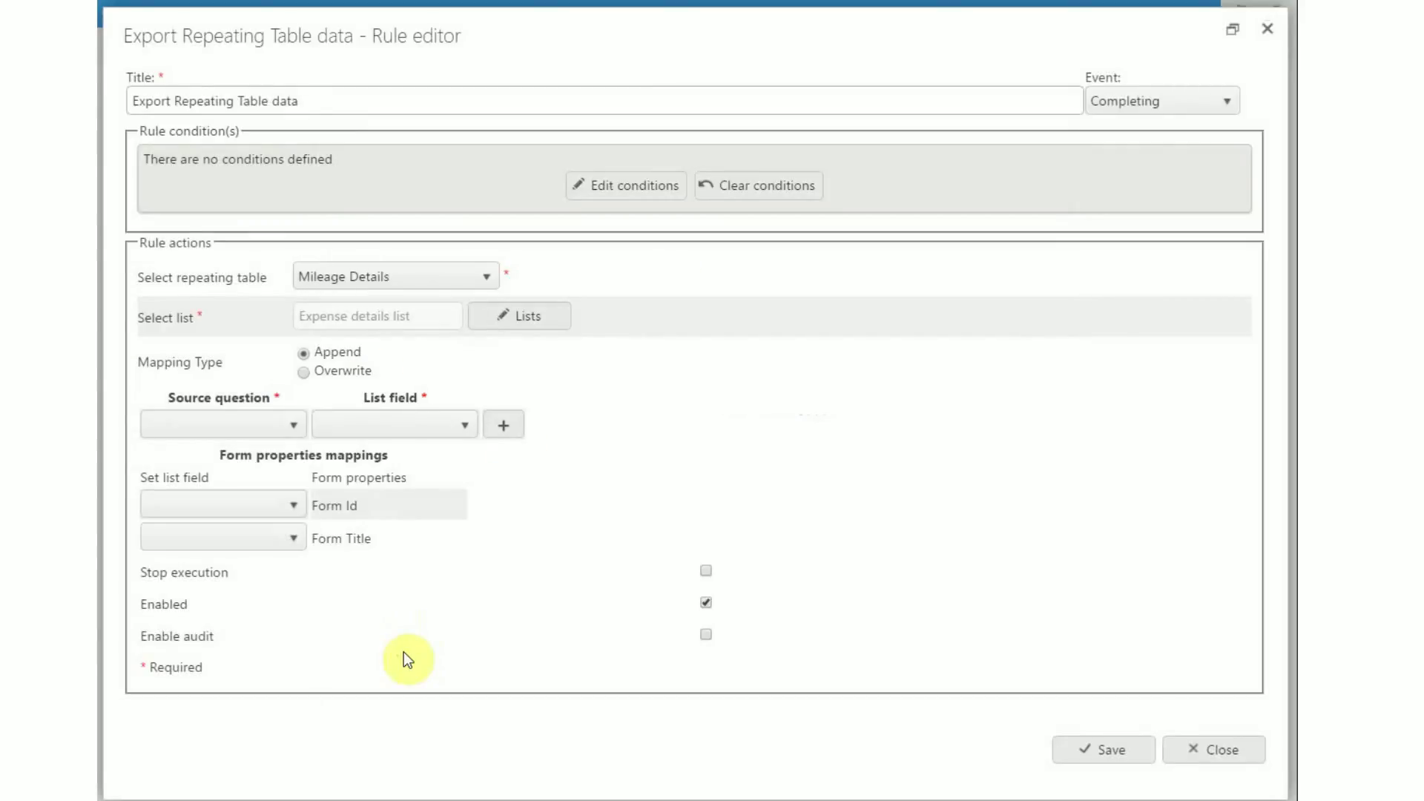
click(321, 360)
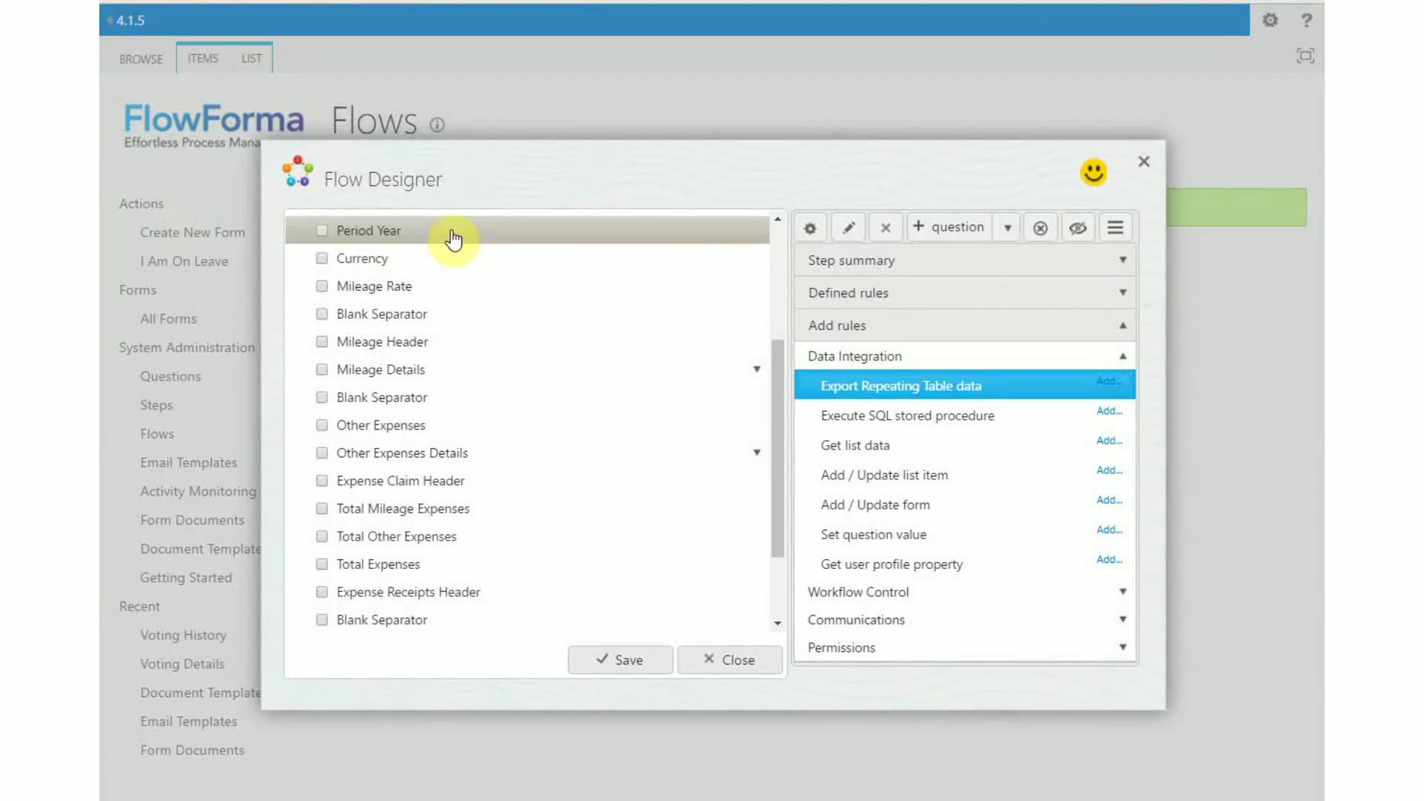
Add an Export Repeating Table data rule to the Submitting User step from Data Integration
drag(786, 442, 789, 287)
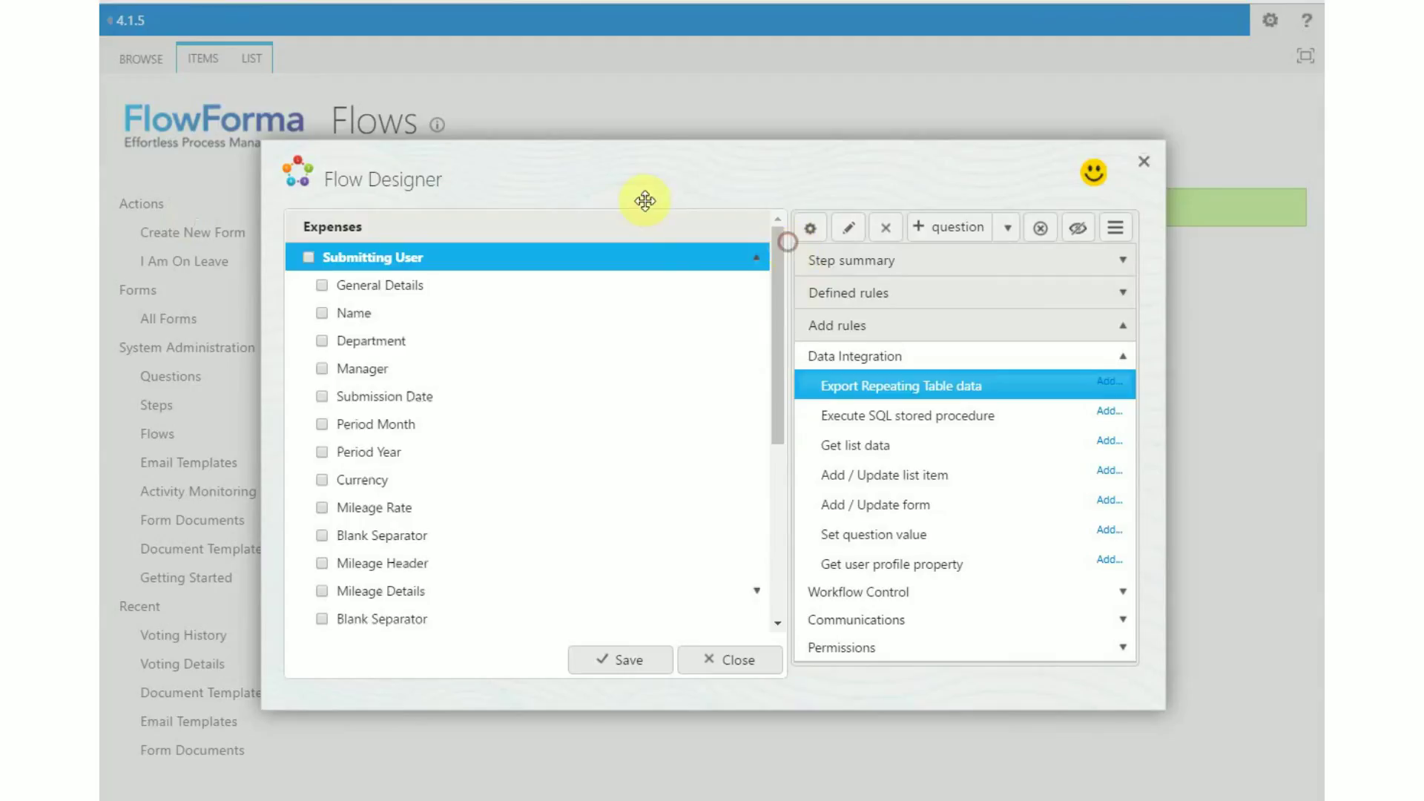
click(673, 263)
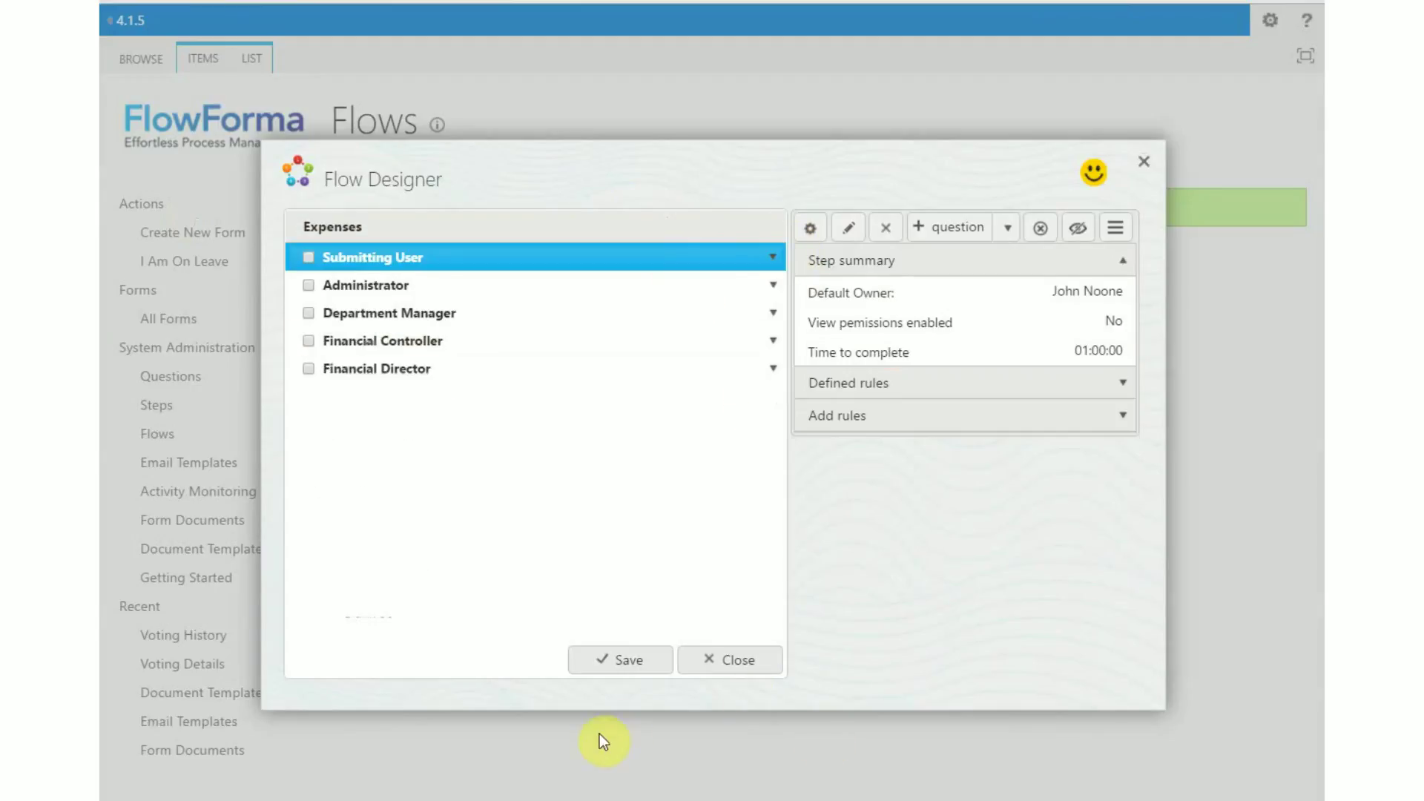
click(486, 260)
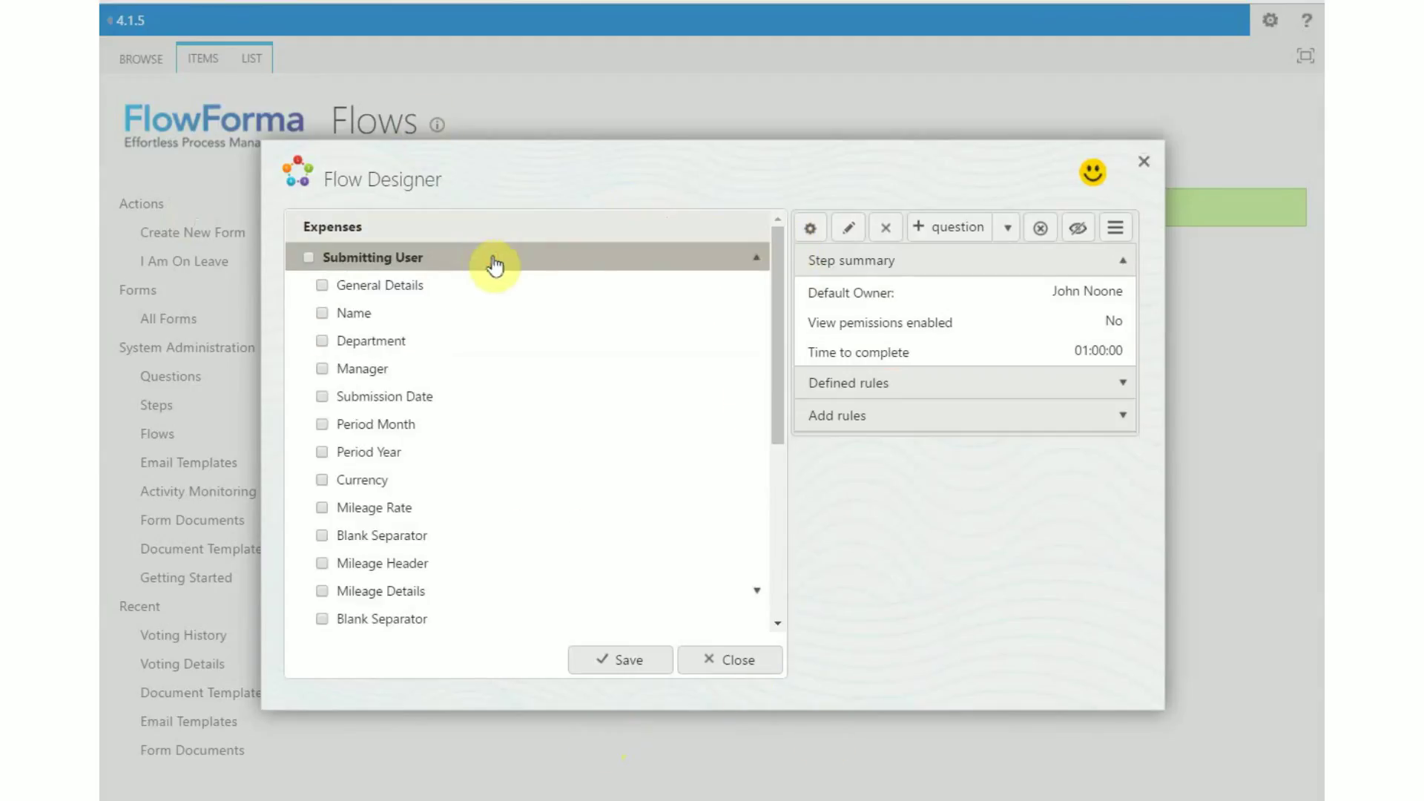
click(808, 395)
click(834, 328)
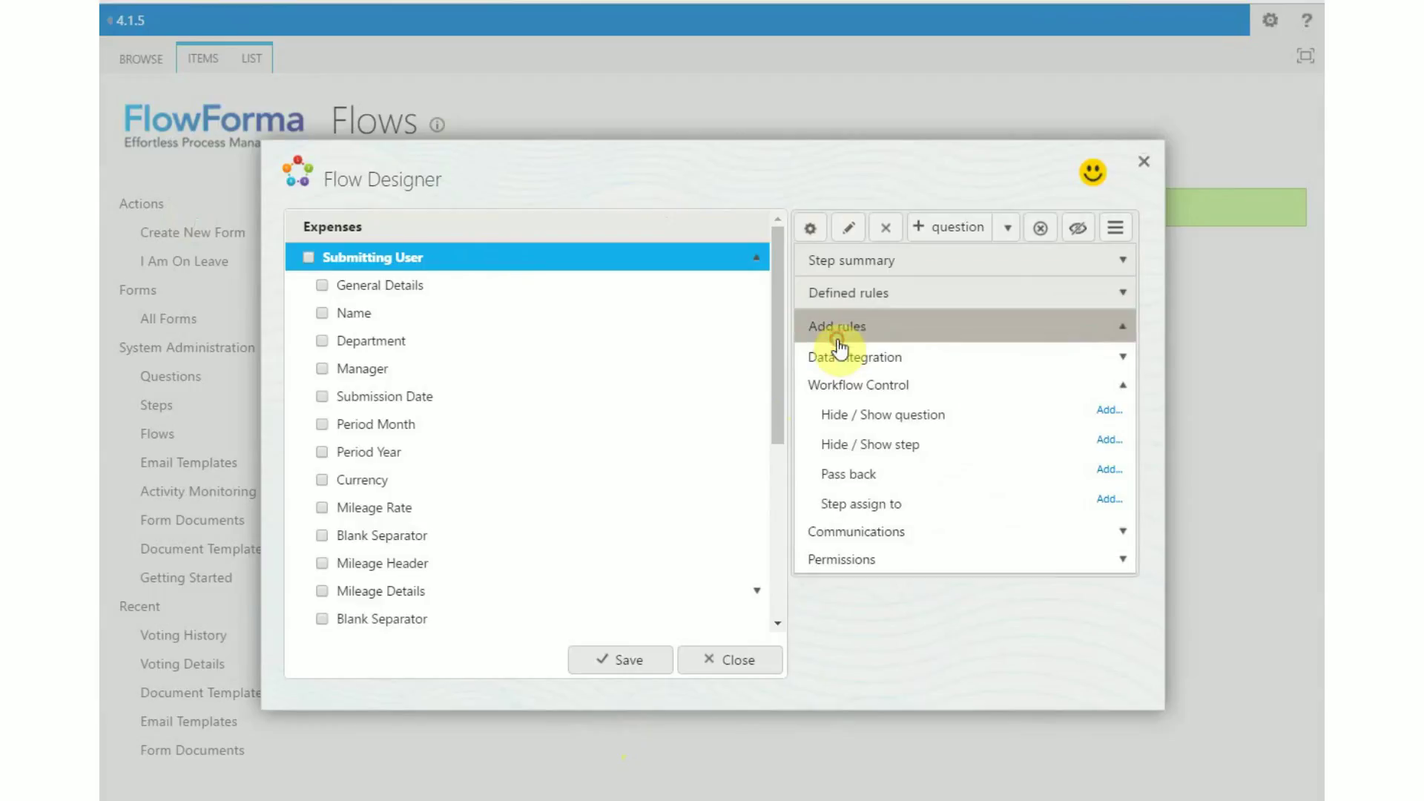
click(852, 359)
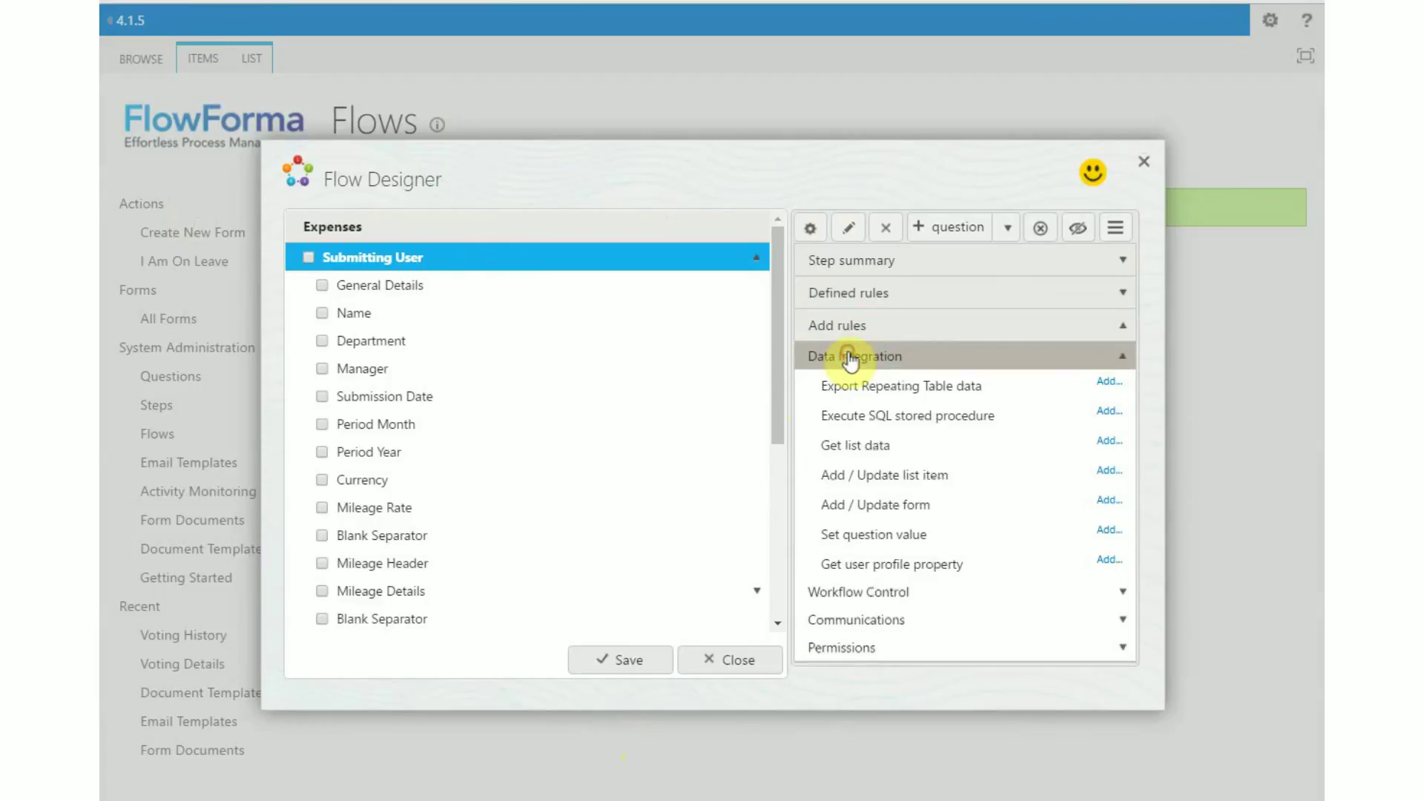
click(1104, 385)
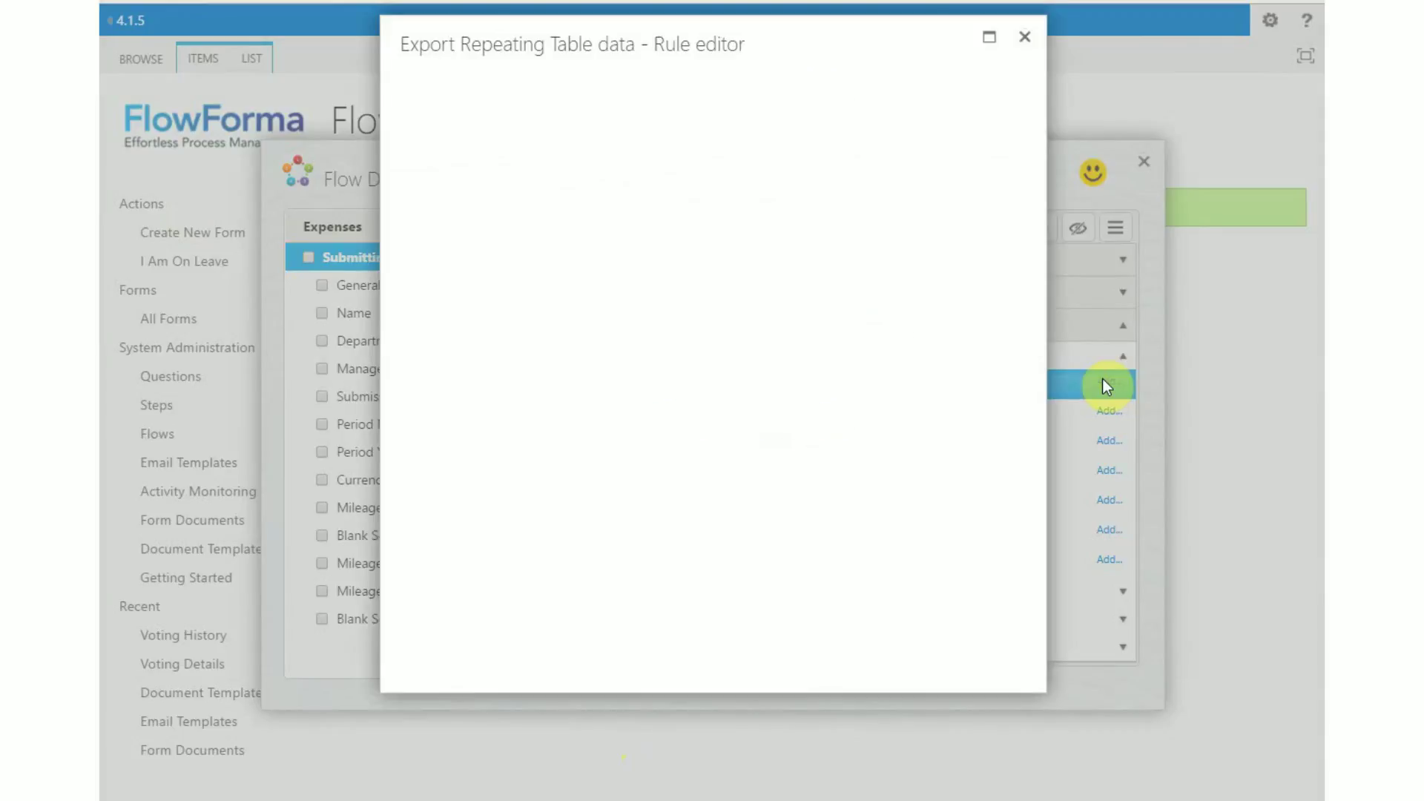
Title the rule 'Export Expenses Table data' and leave its event on Completing
double_click(475, 110)
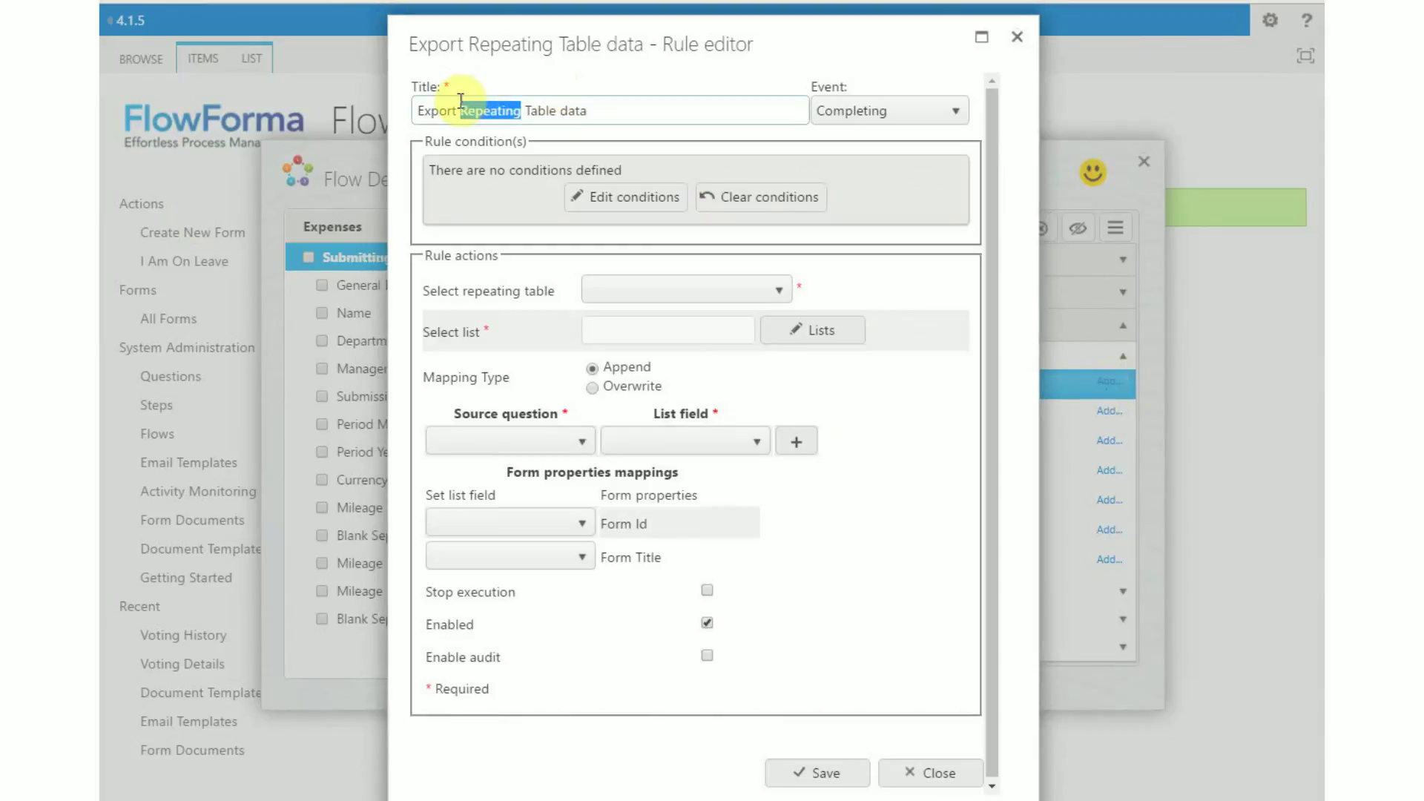
text(Expe)
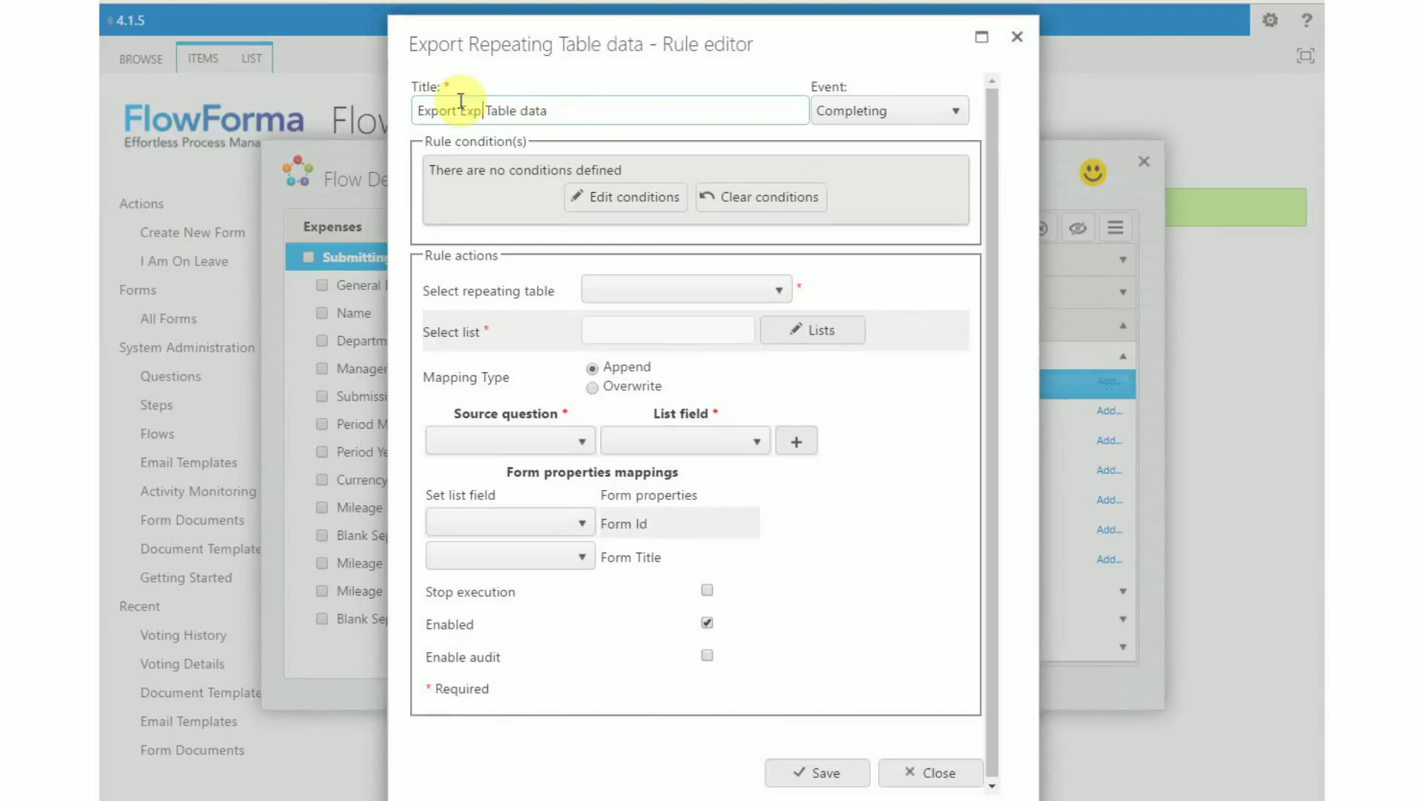
text(nses)
click(881, 113)
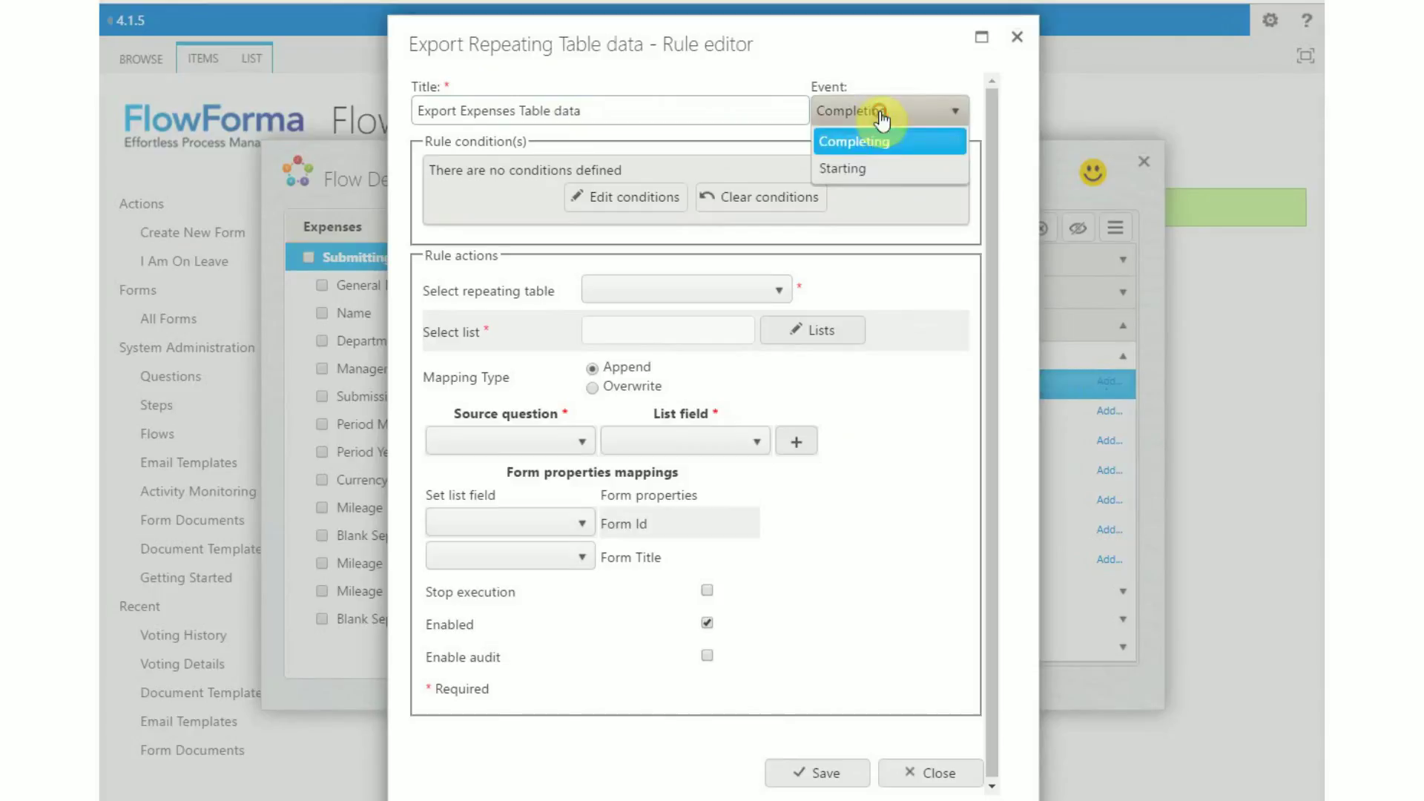
click(887, 138)
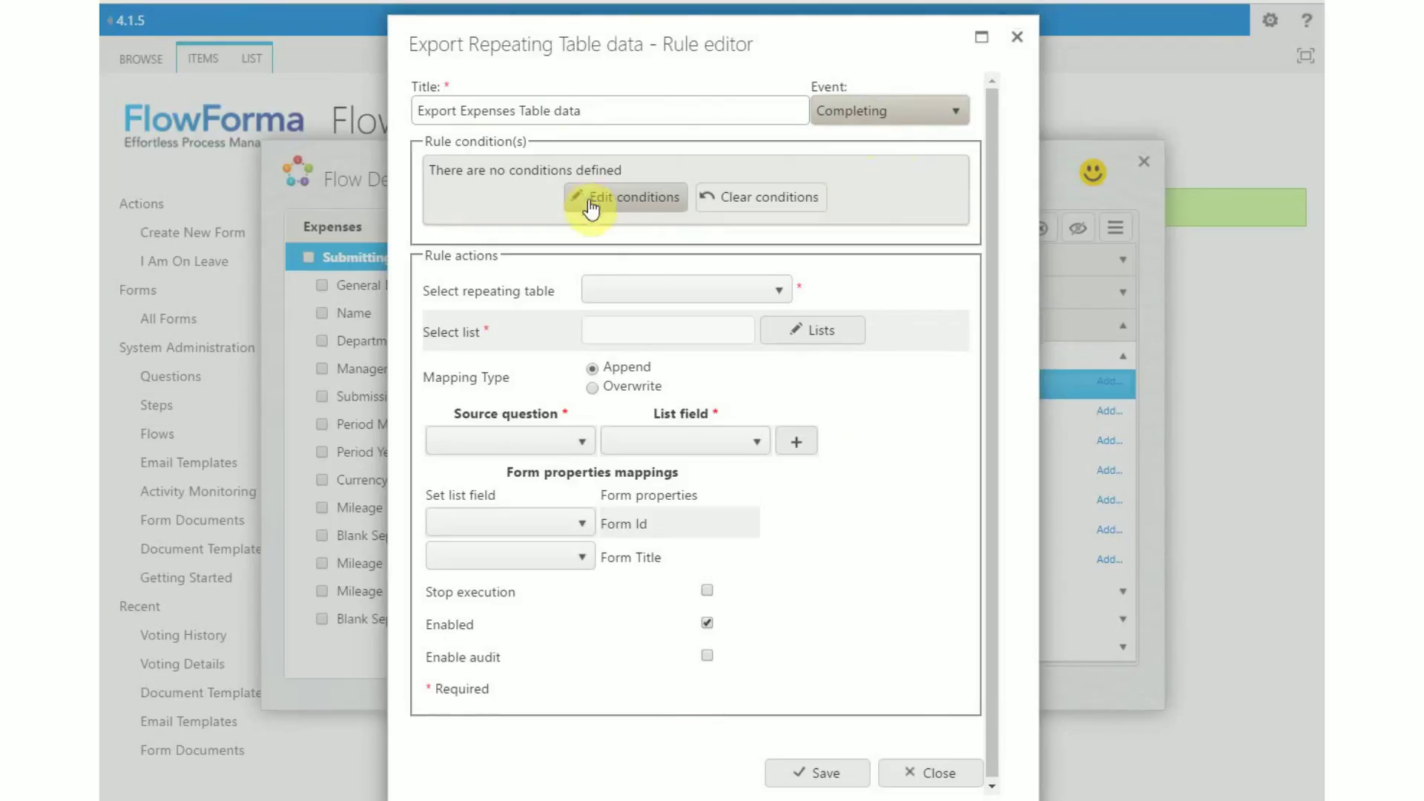
click(724, 290)
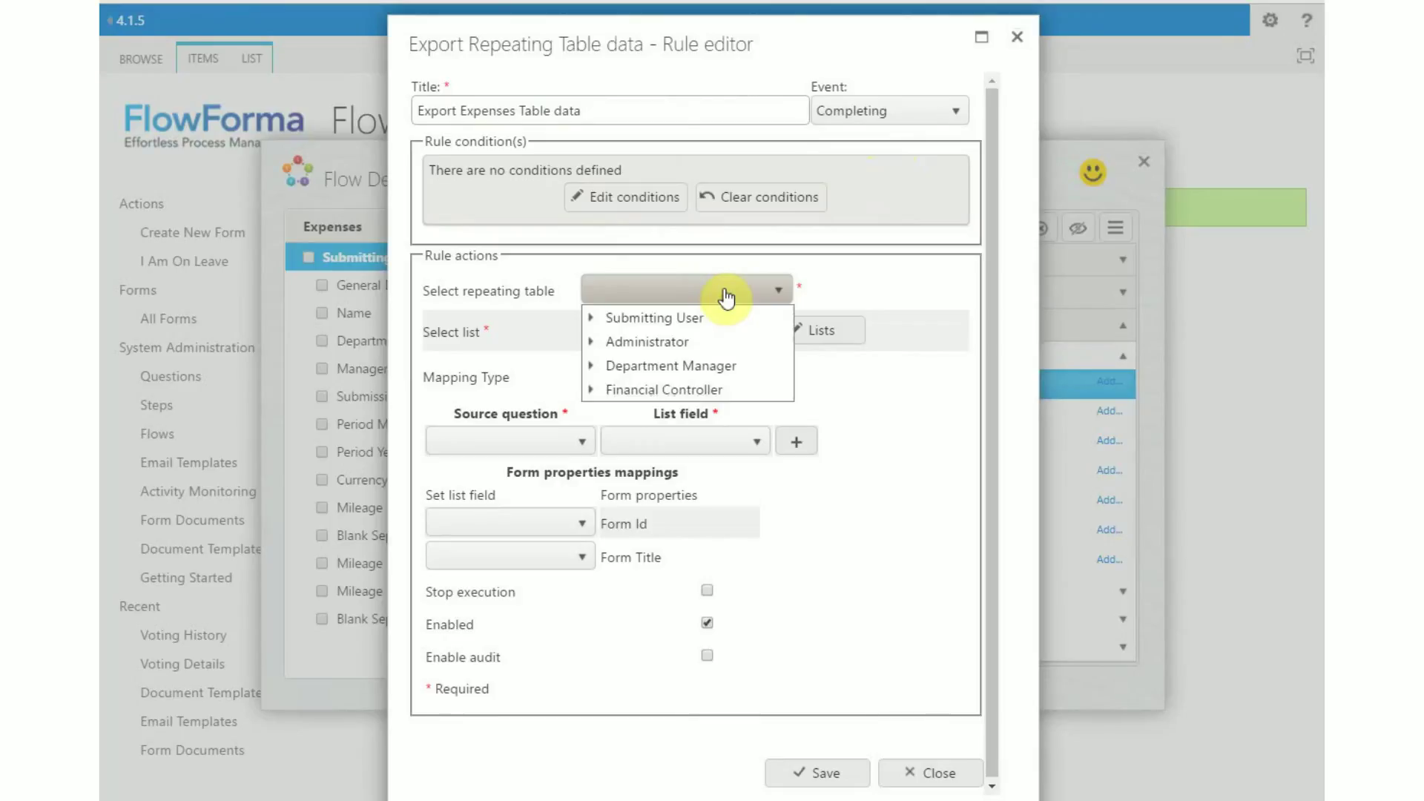
Choose Other Expenses Details as the exported table and Expense details list as the target
click(591, 318)
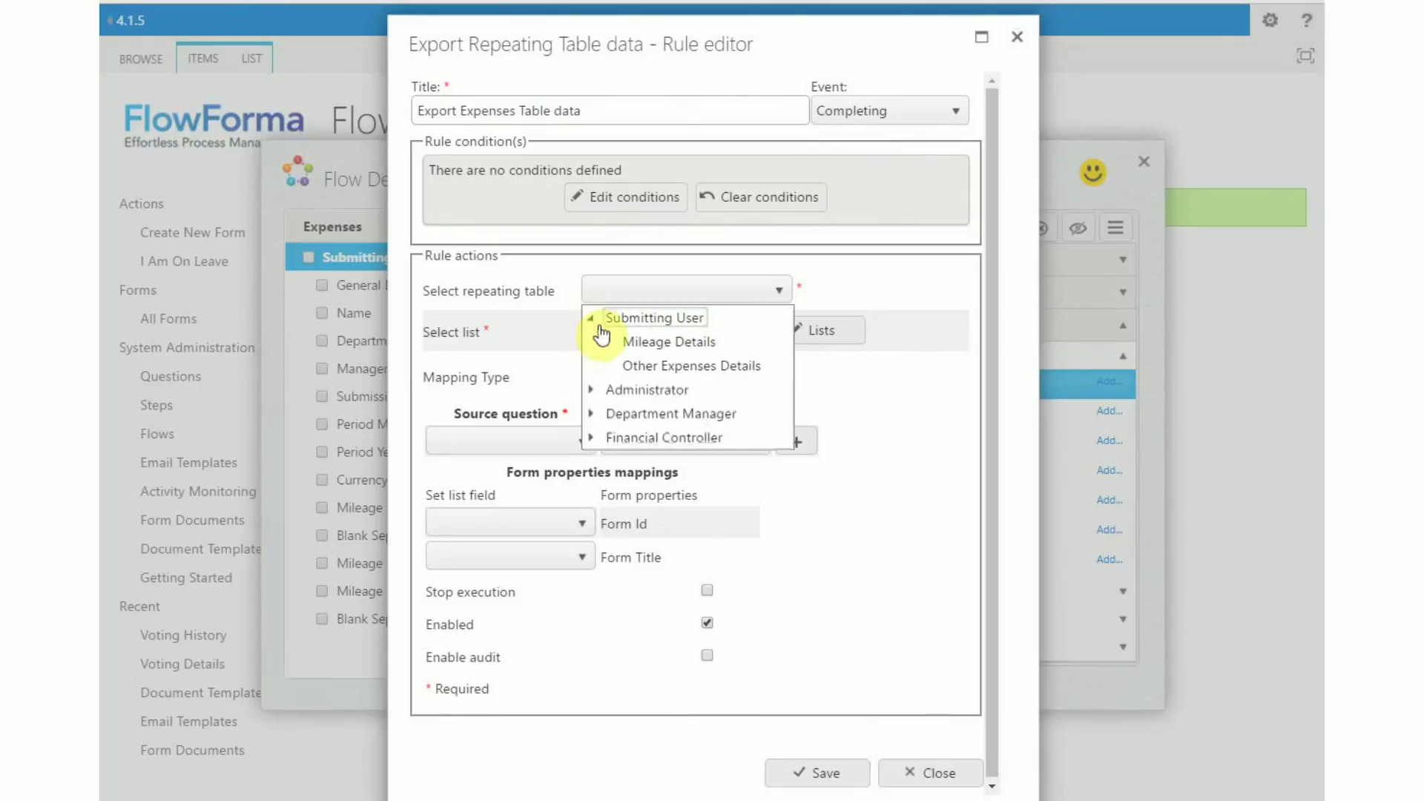
click(636, 366)
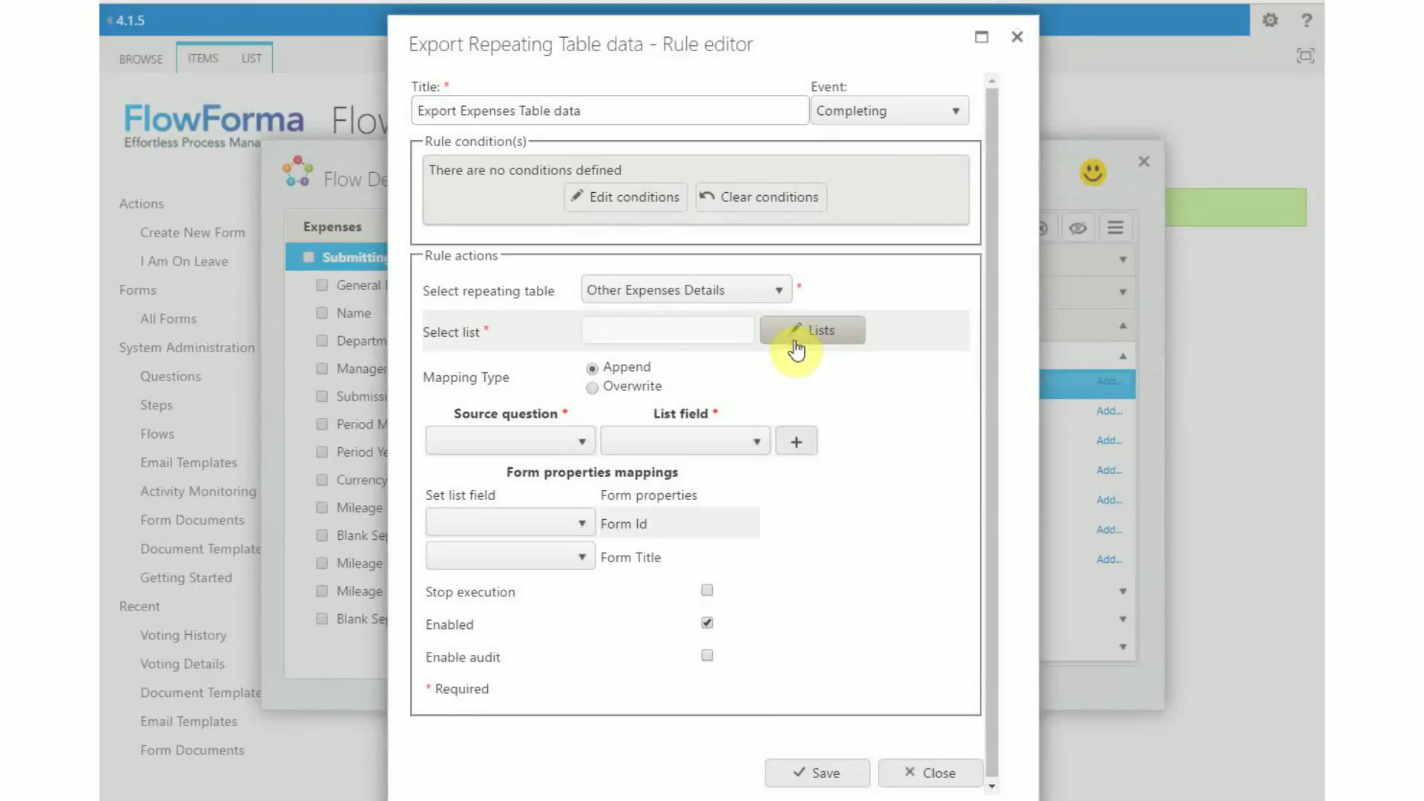
click(795, 344)
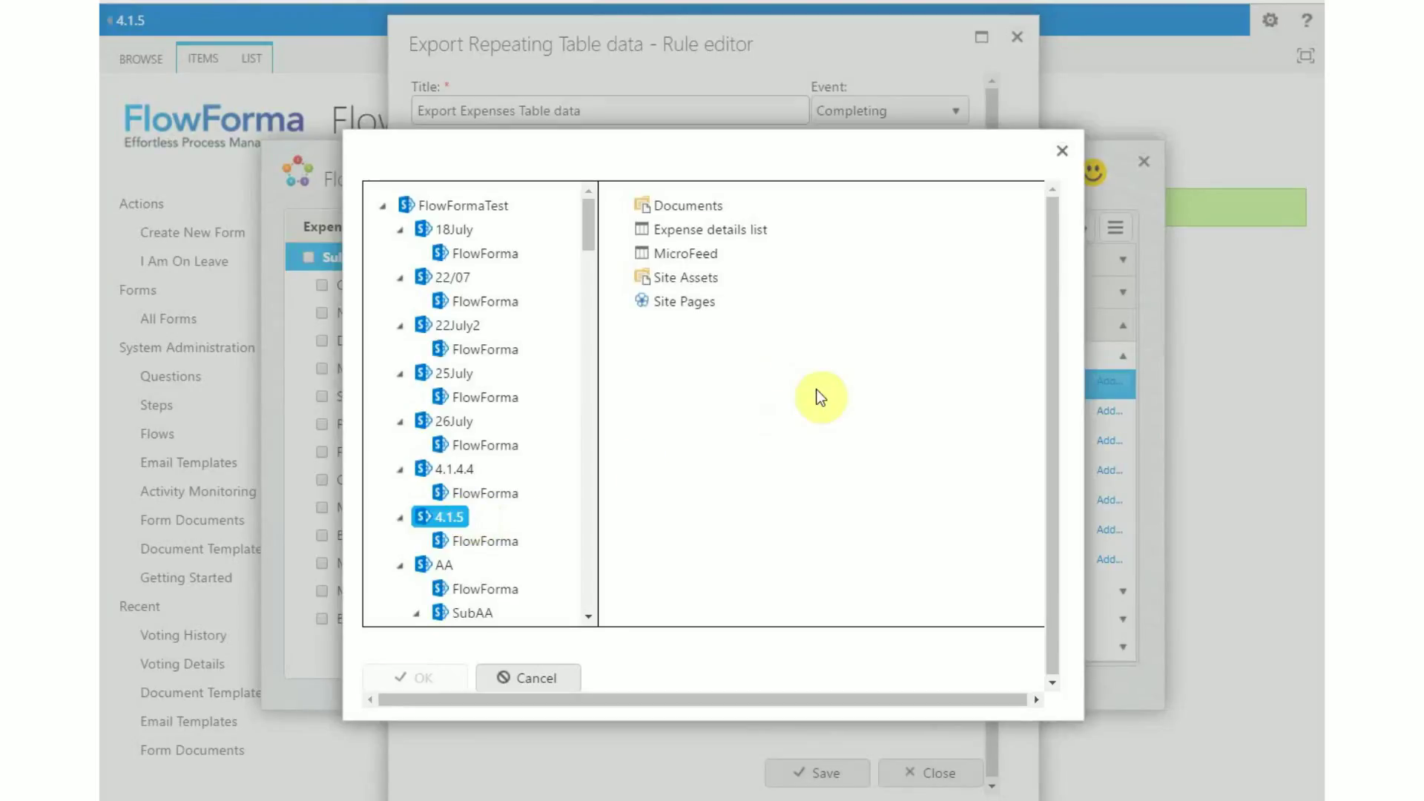
click(740, 230)
click(415, 675)
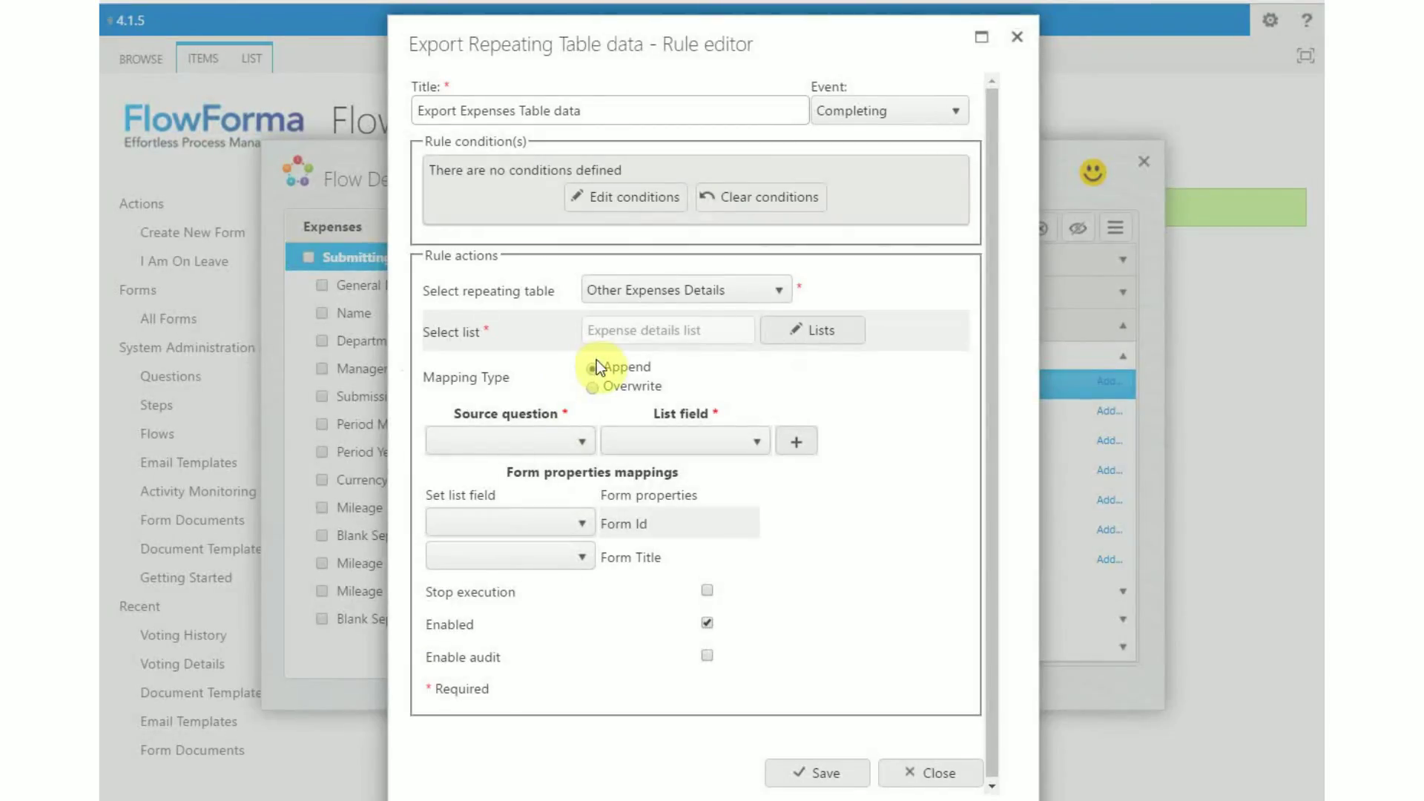
Map the Date question to Date and Time and Expense Type to Title
click(571, 443)
click(567, 469)
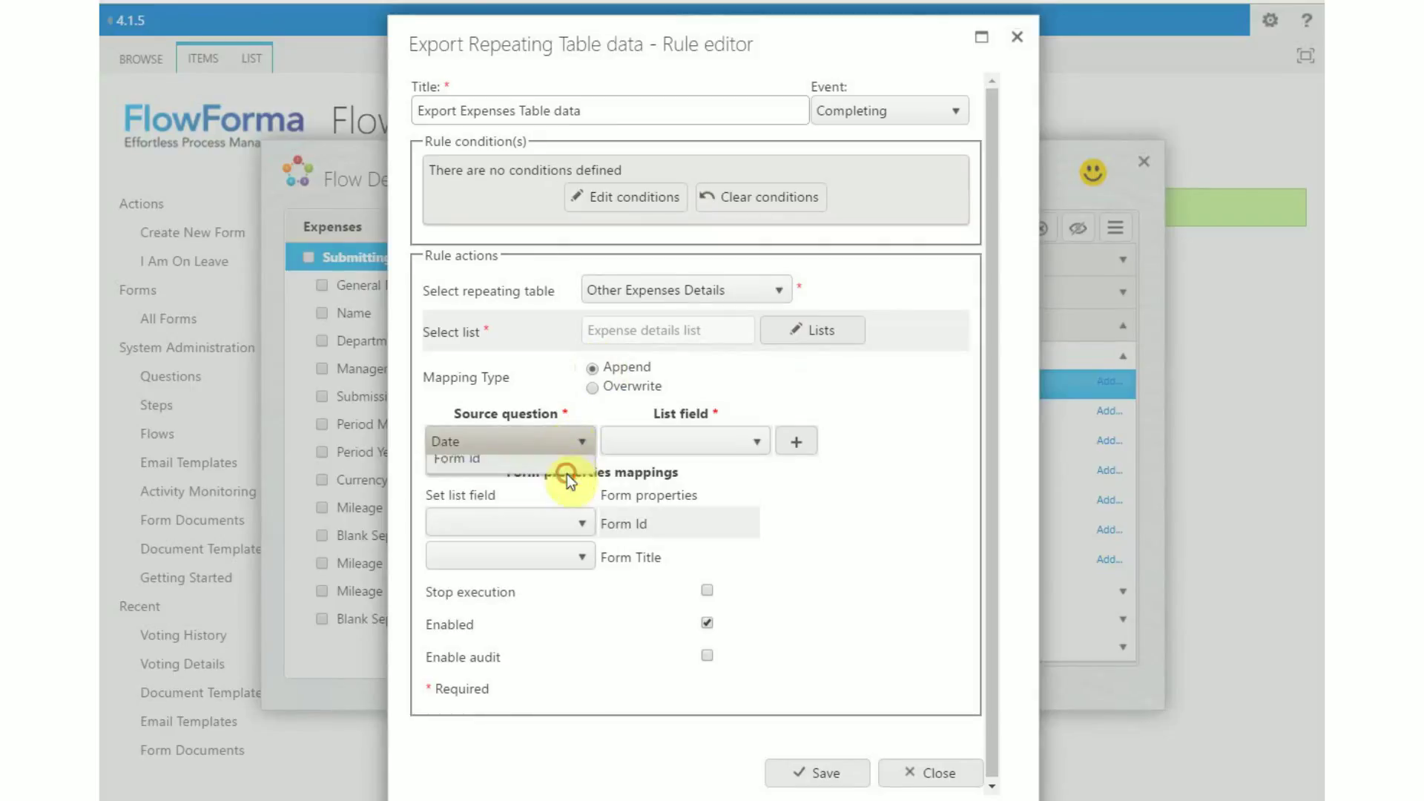
click(734, 442)
click(719, 495)
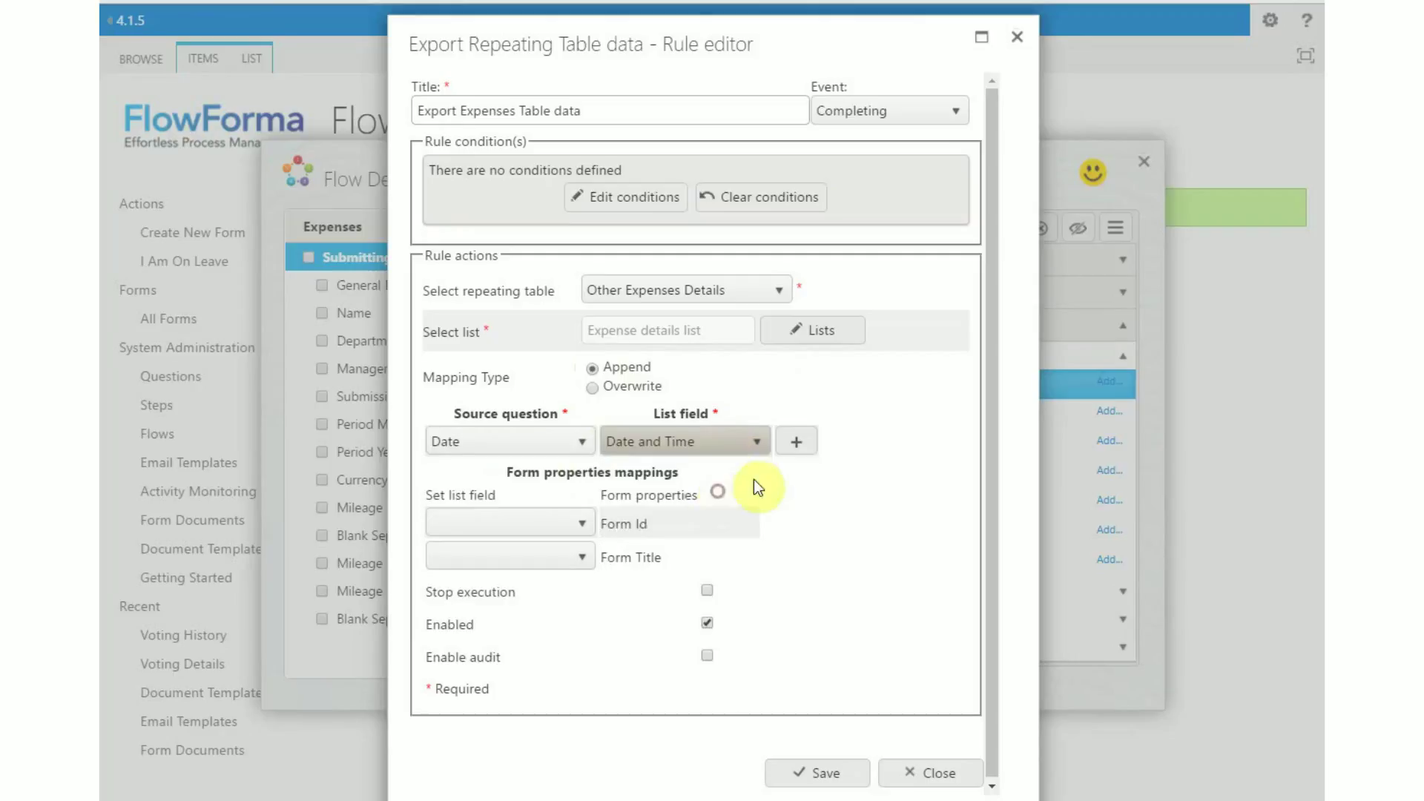
click(794, 448)
click(556, 474)
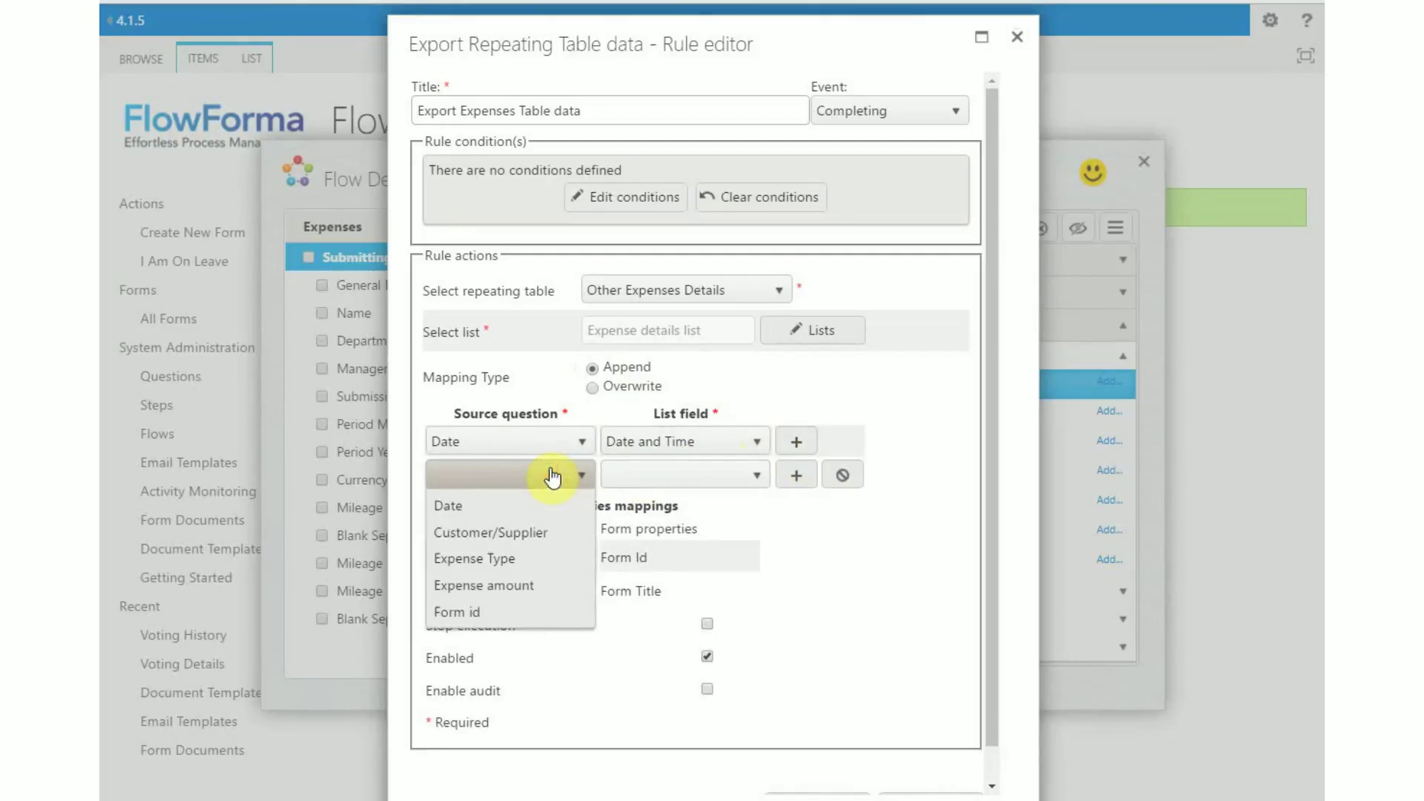
click(550, 558)
click(645, 473)
click(656, 500)
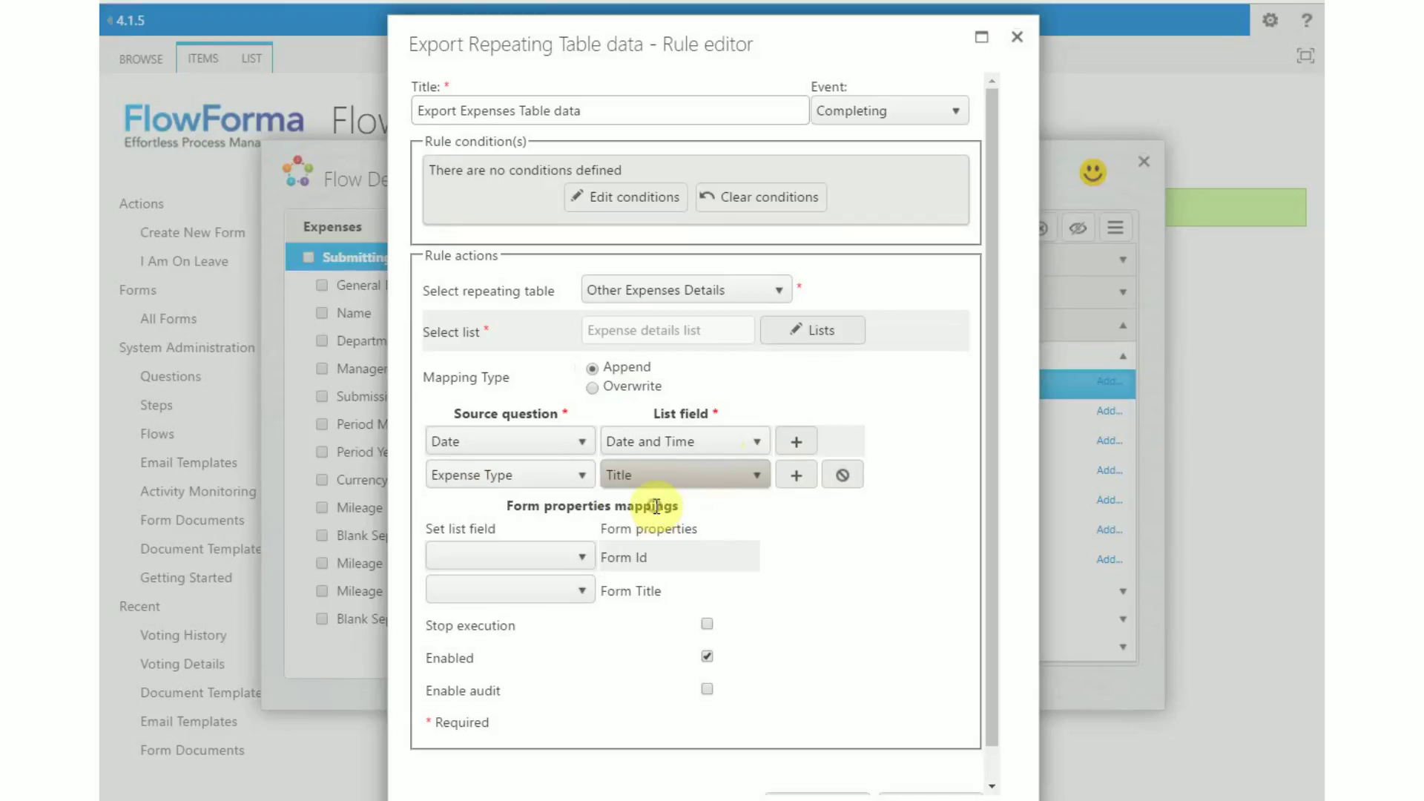
Map Expense amount to Amount and store the Form Id in FormID
click(796, 474)
click(567, 511)
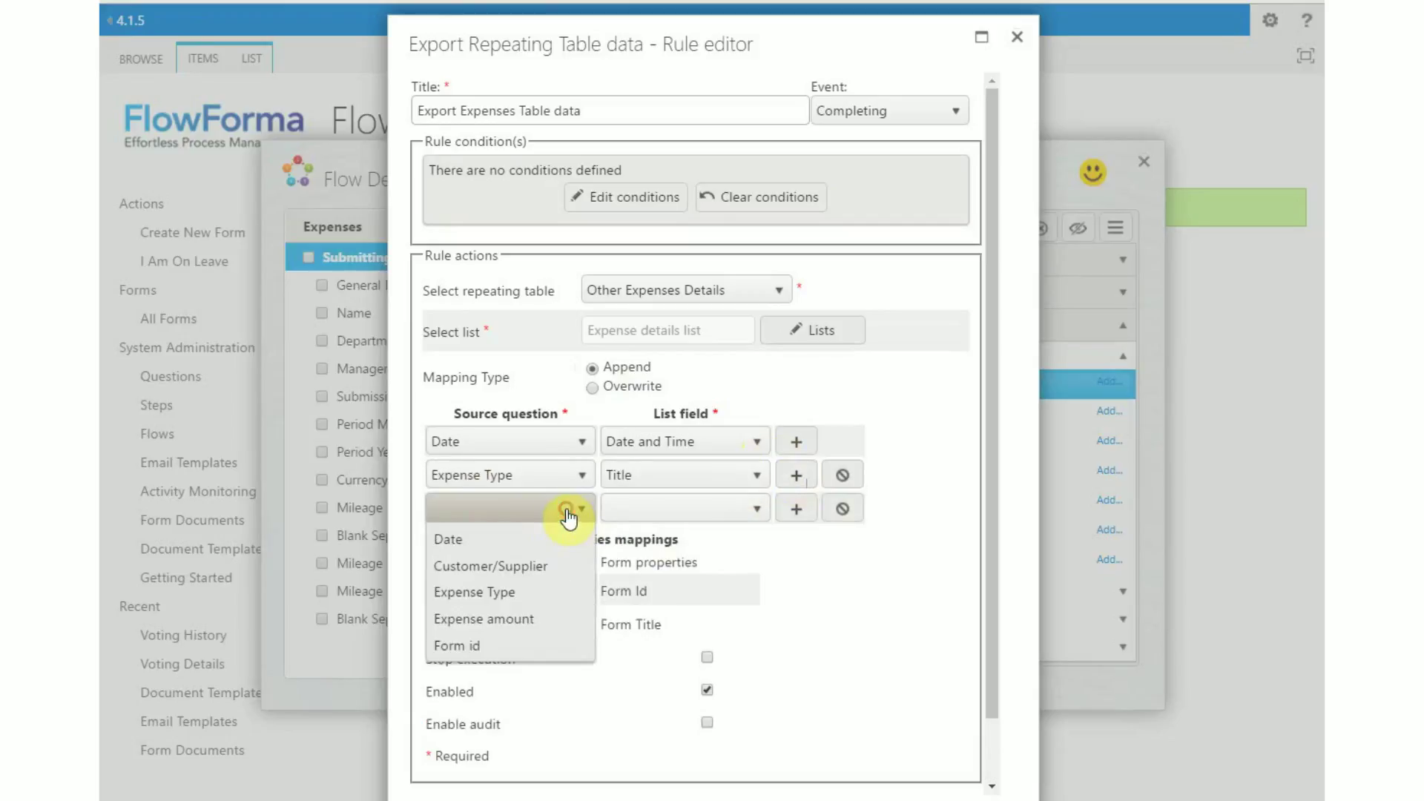
click(483, 619)
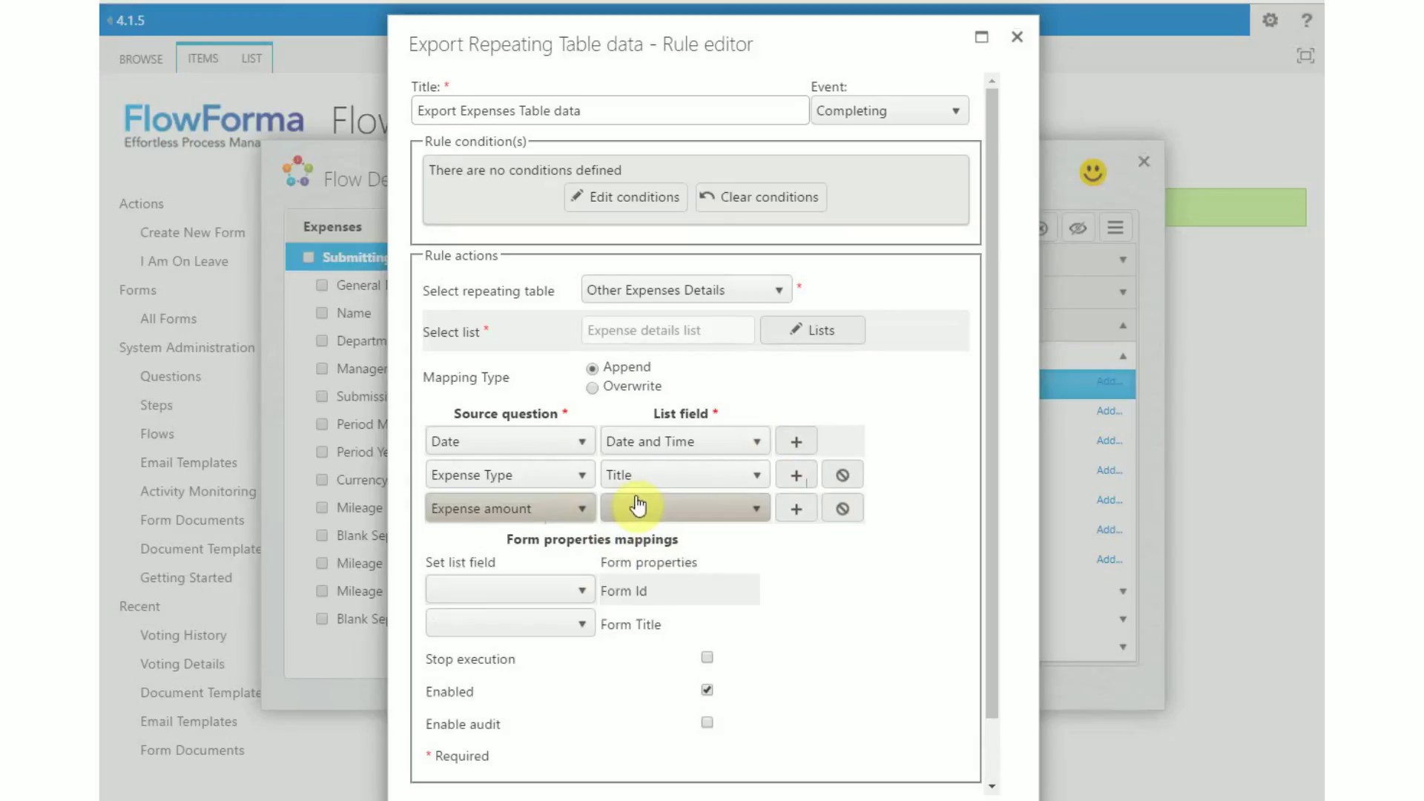
click(636, 507)
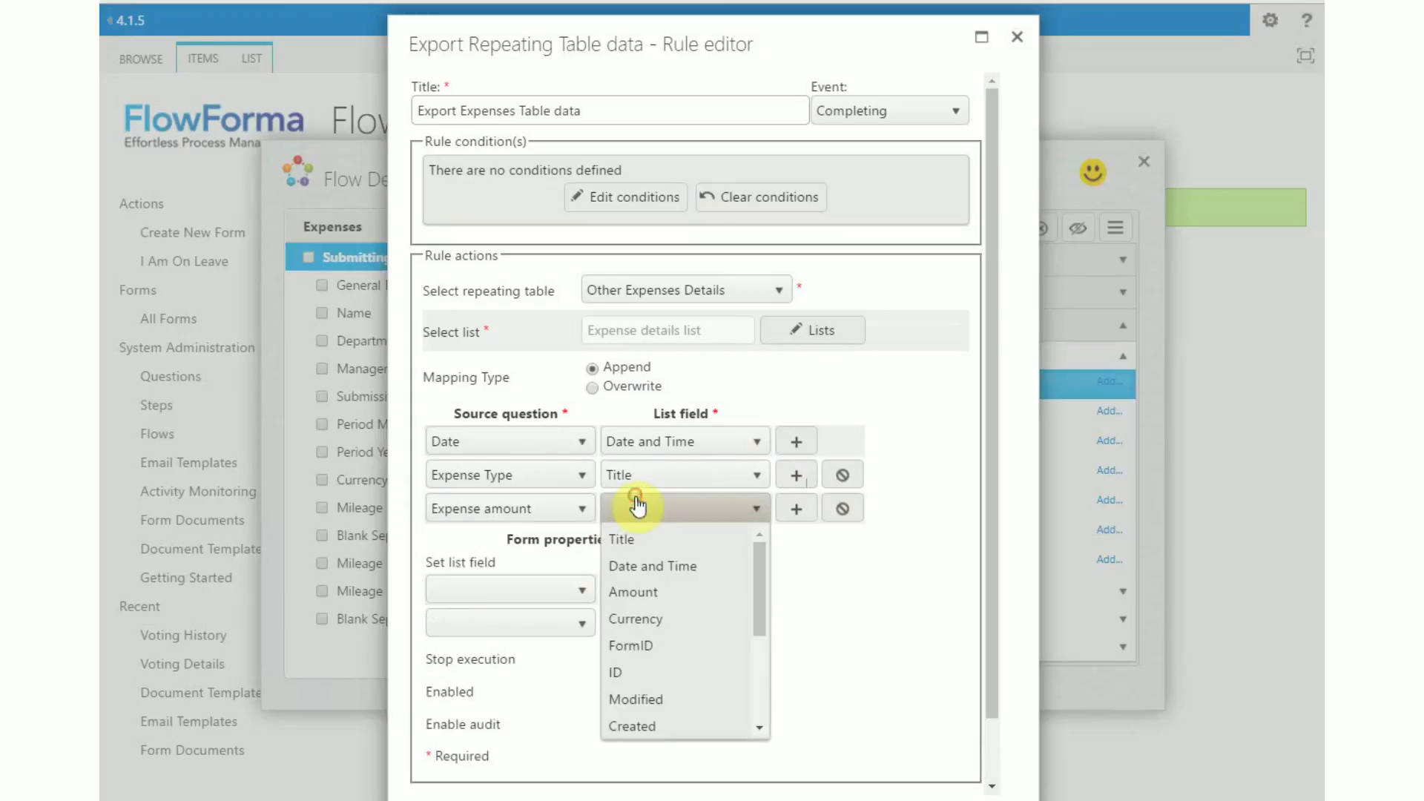
click(646, 594)
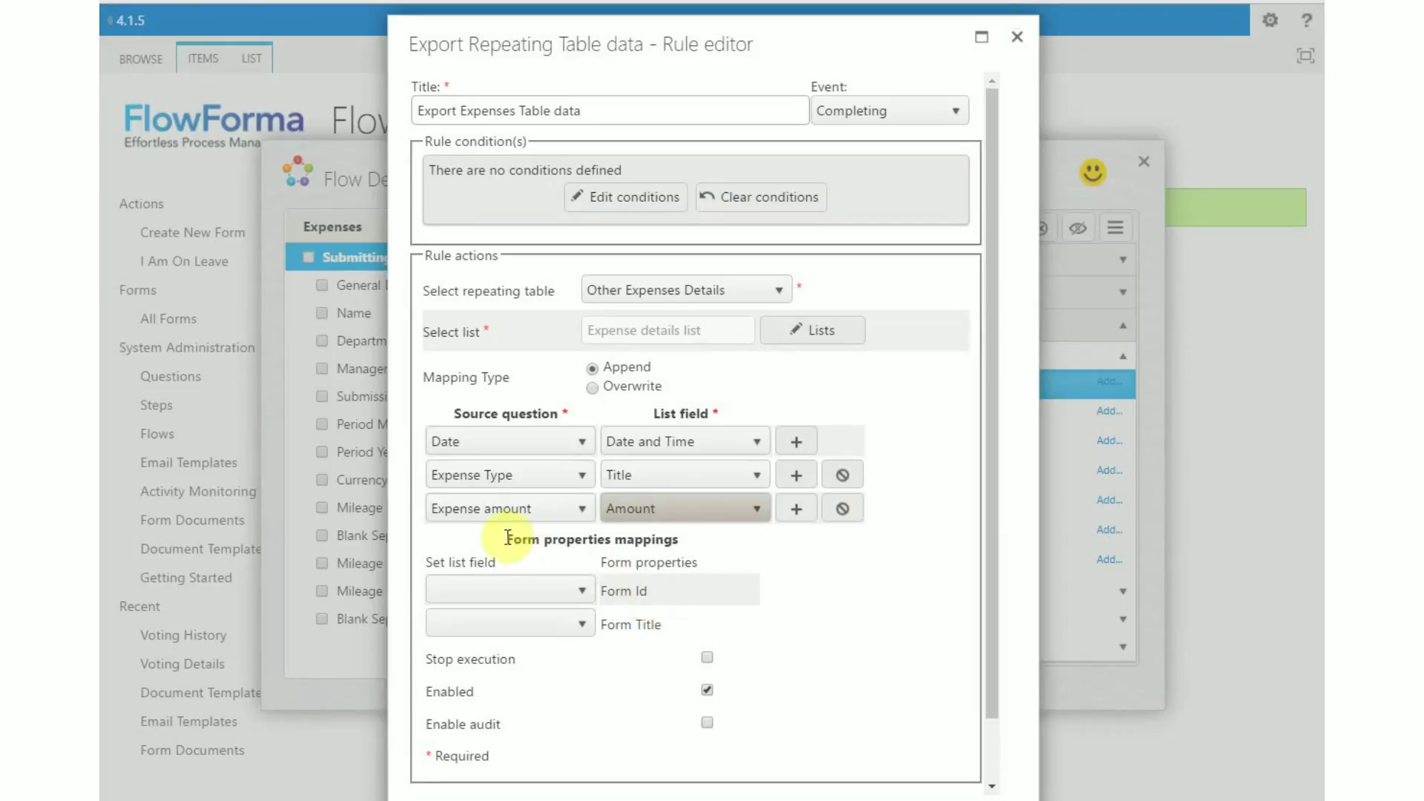
click(534, 592)
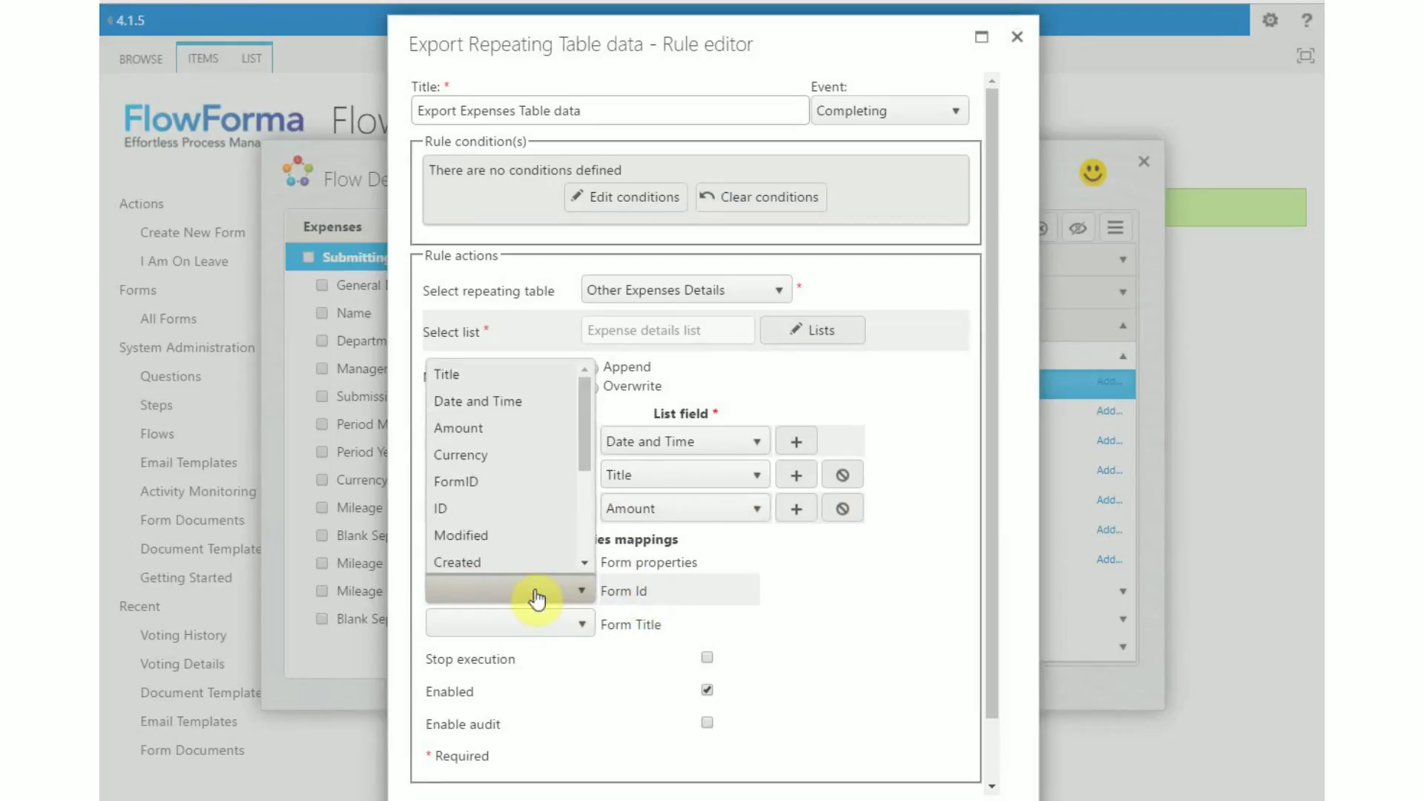
click(525, 481)
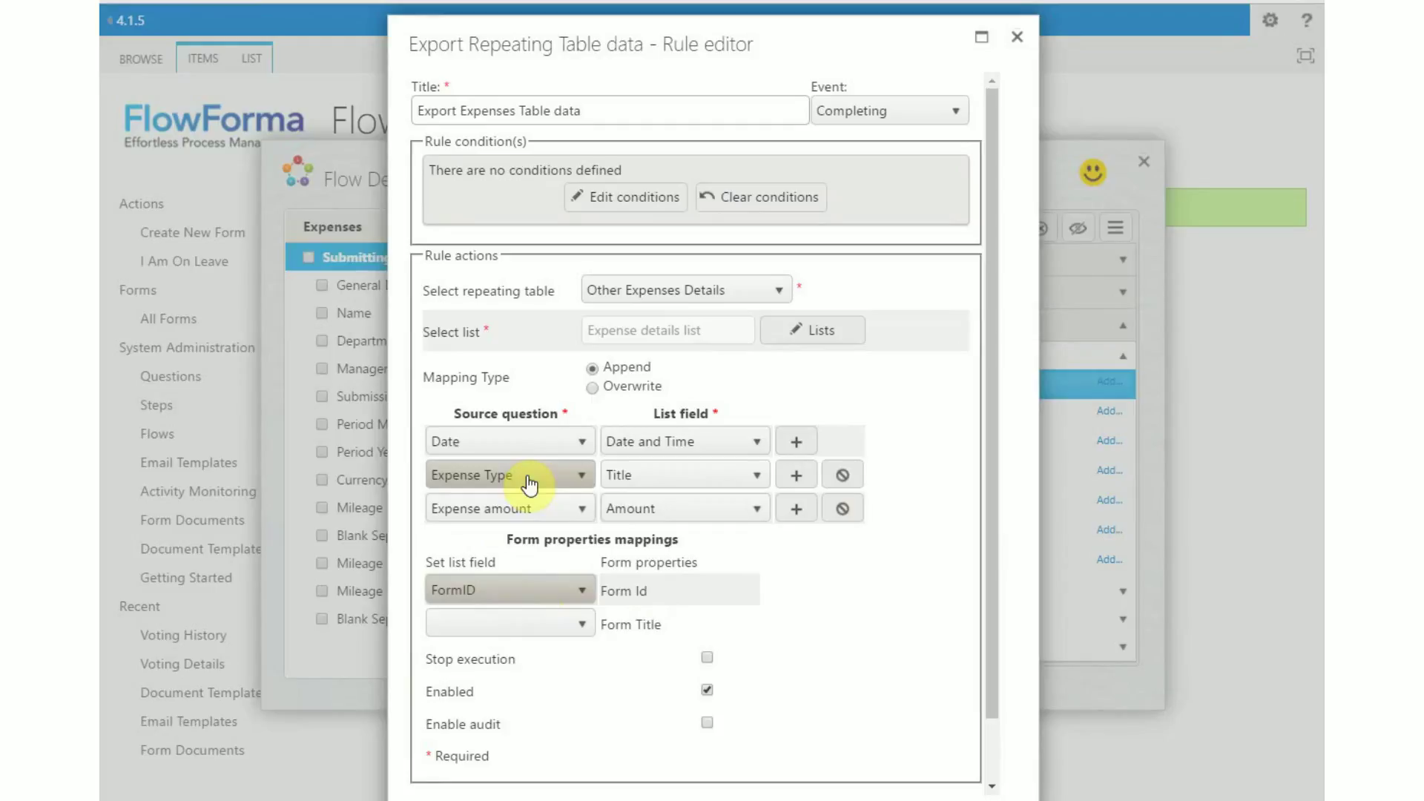
Save the export rule and then the flow
drag(994, 562, 995, 623)
click(821, 766)
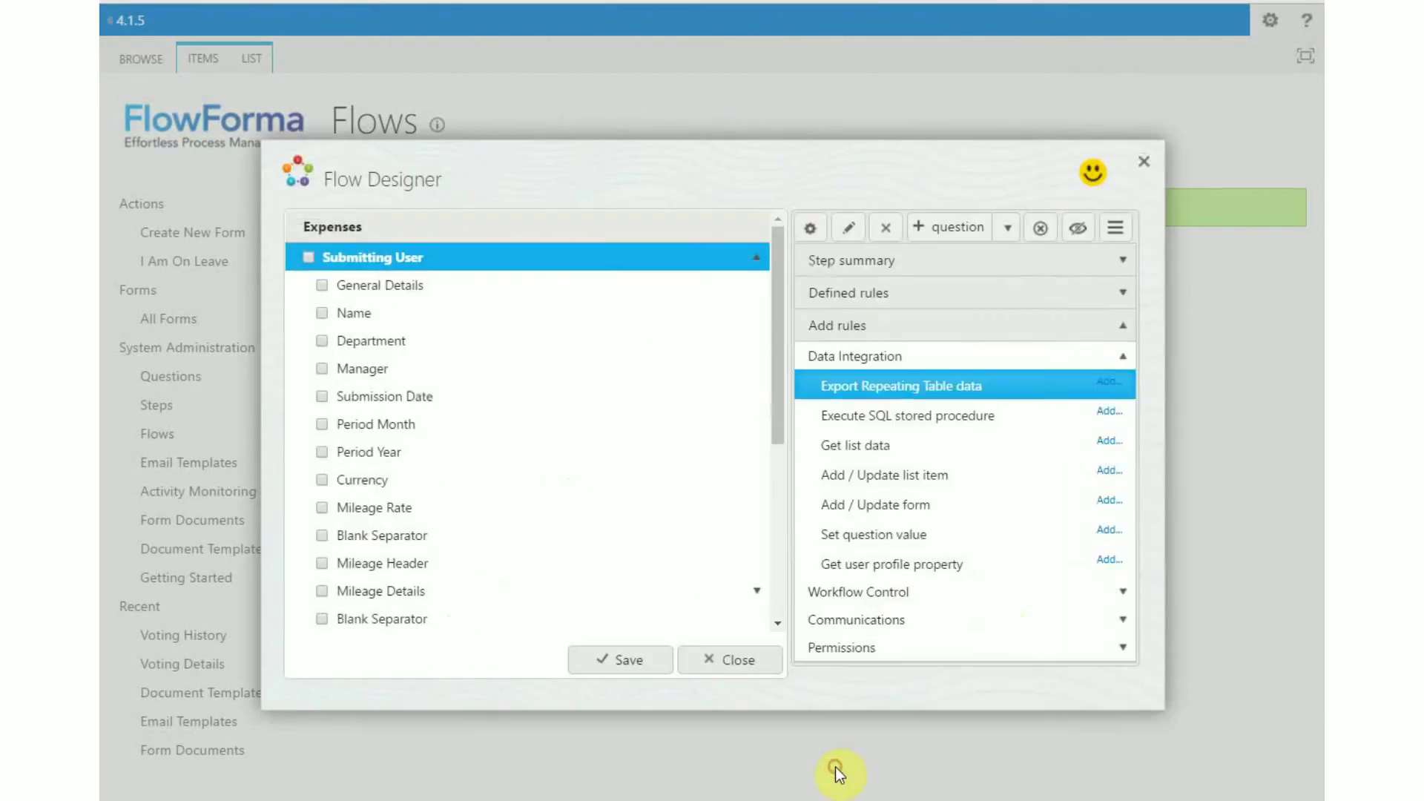
click(609, 660)
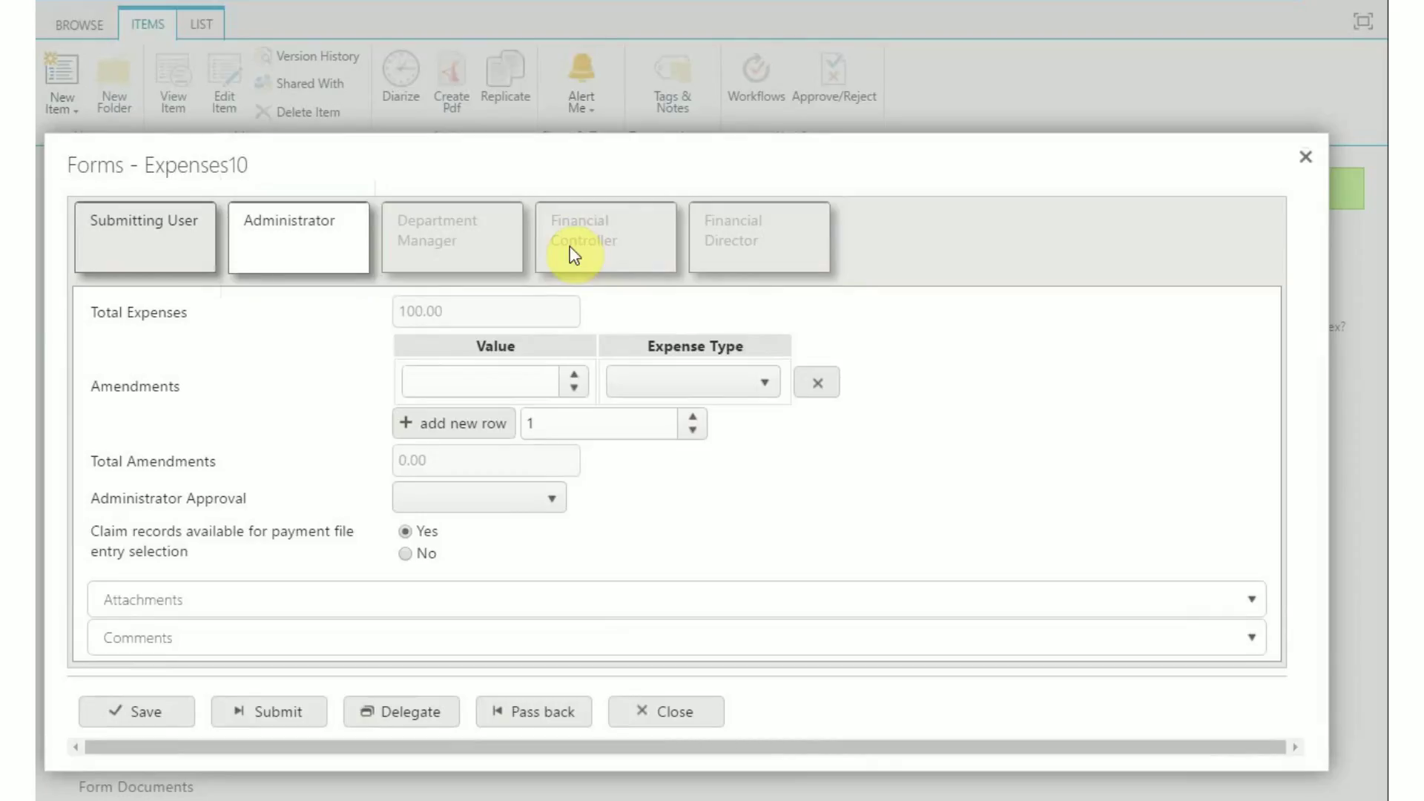
Enter a 50 Accommodation/Travel amendment on Expenses10 and submit the form
click(626, 378)
click(642, 473)
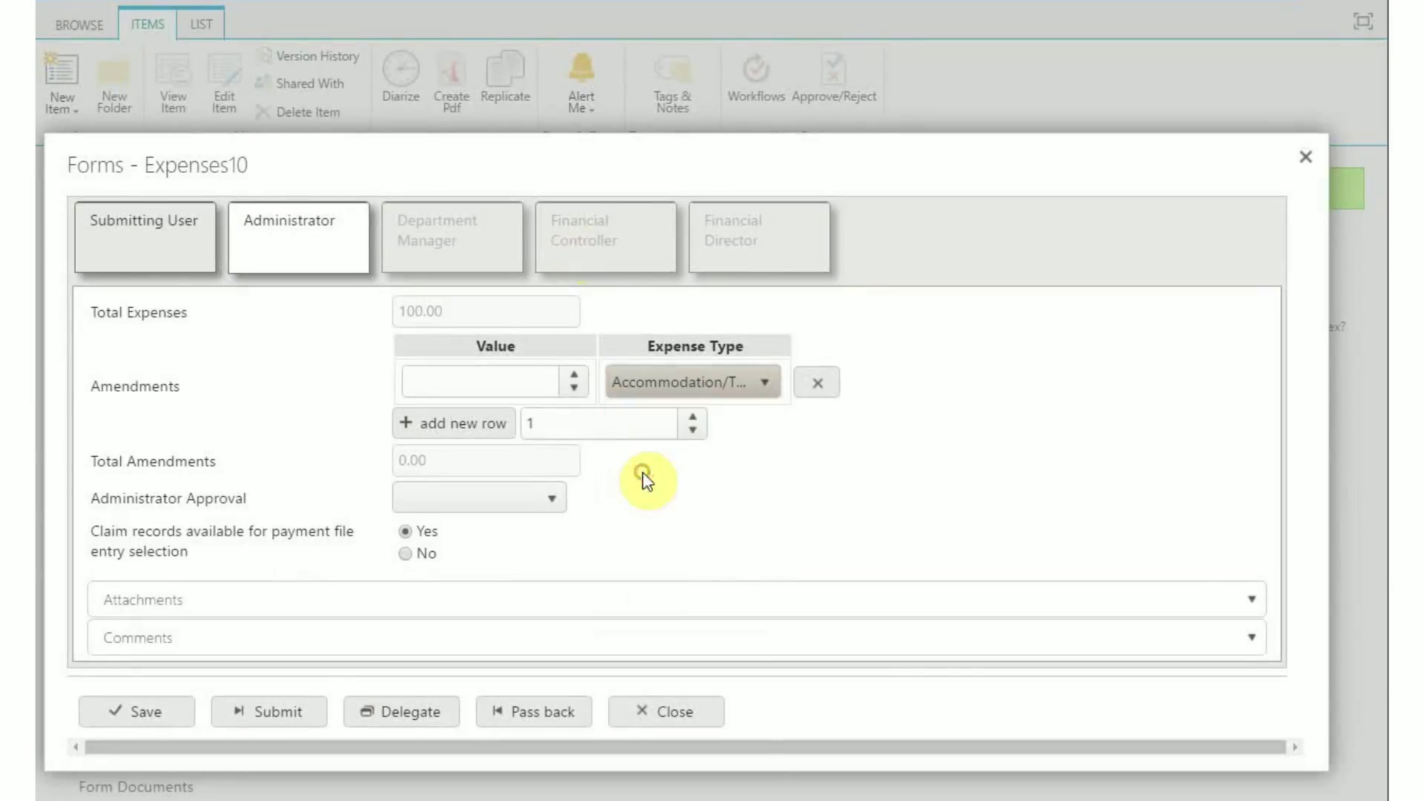
click(573, 387)
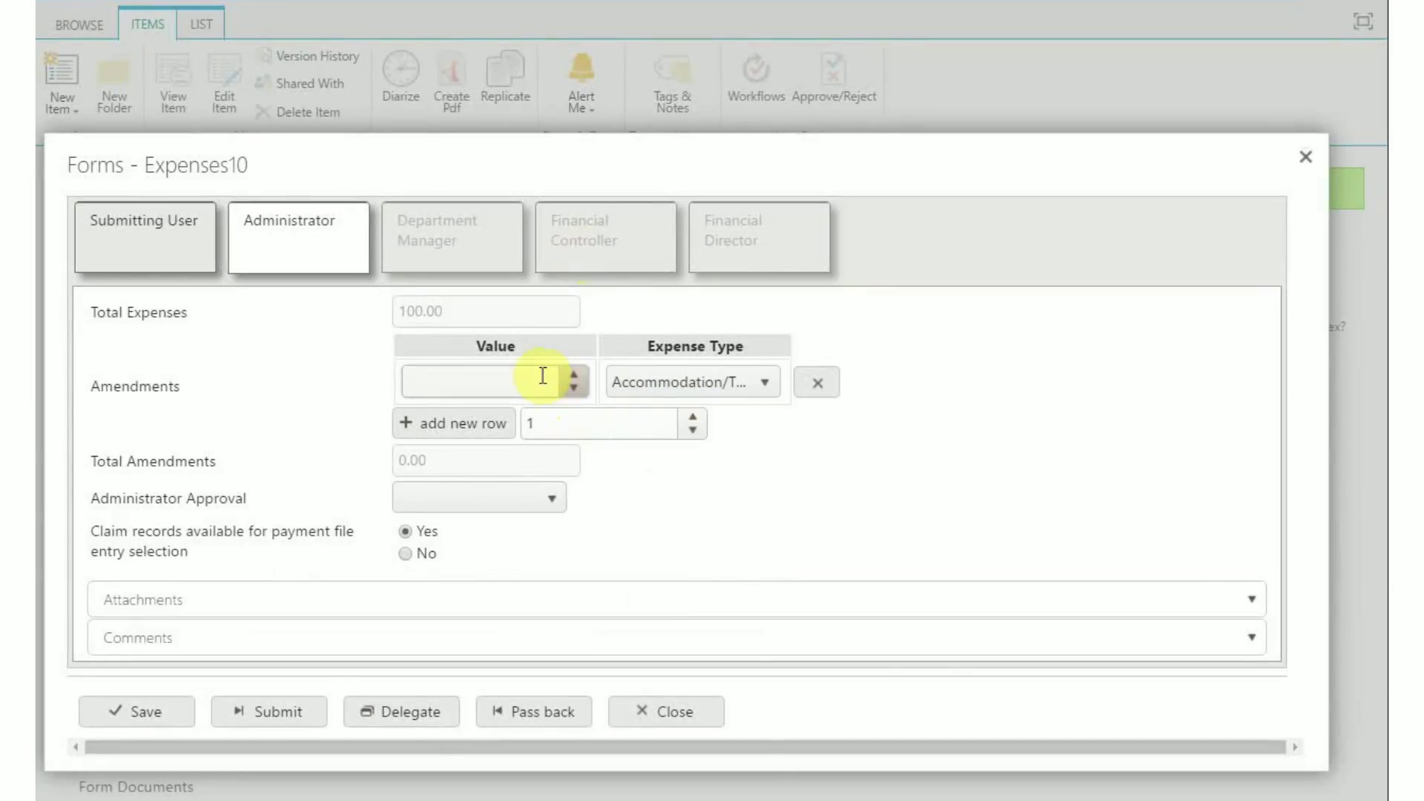
text(50)
click(889, 531)
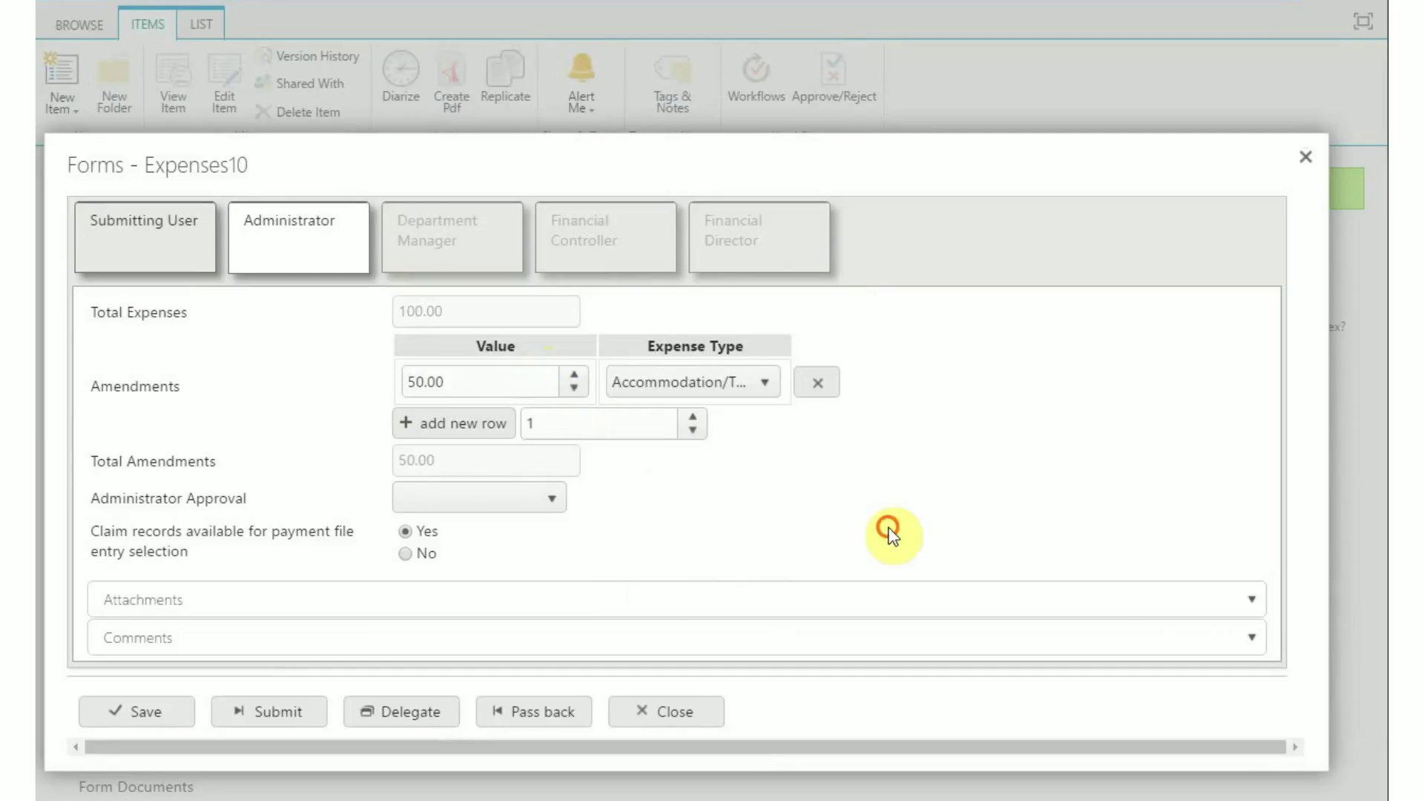
click(277, 715)
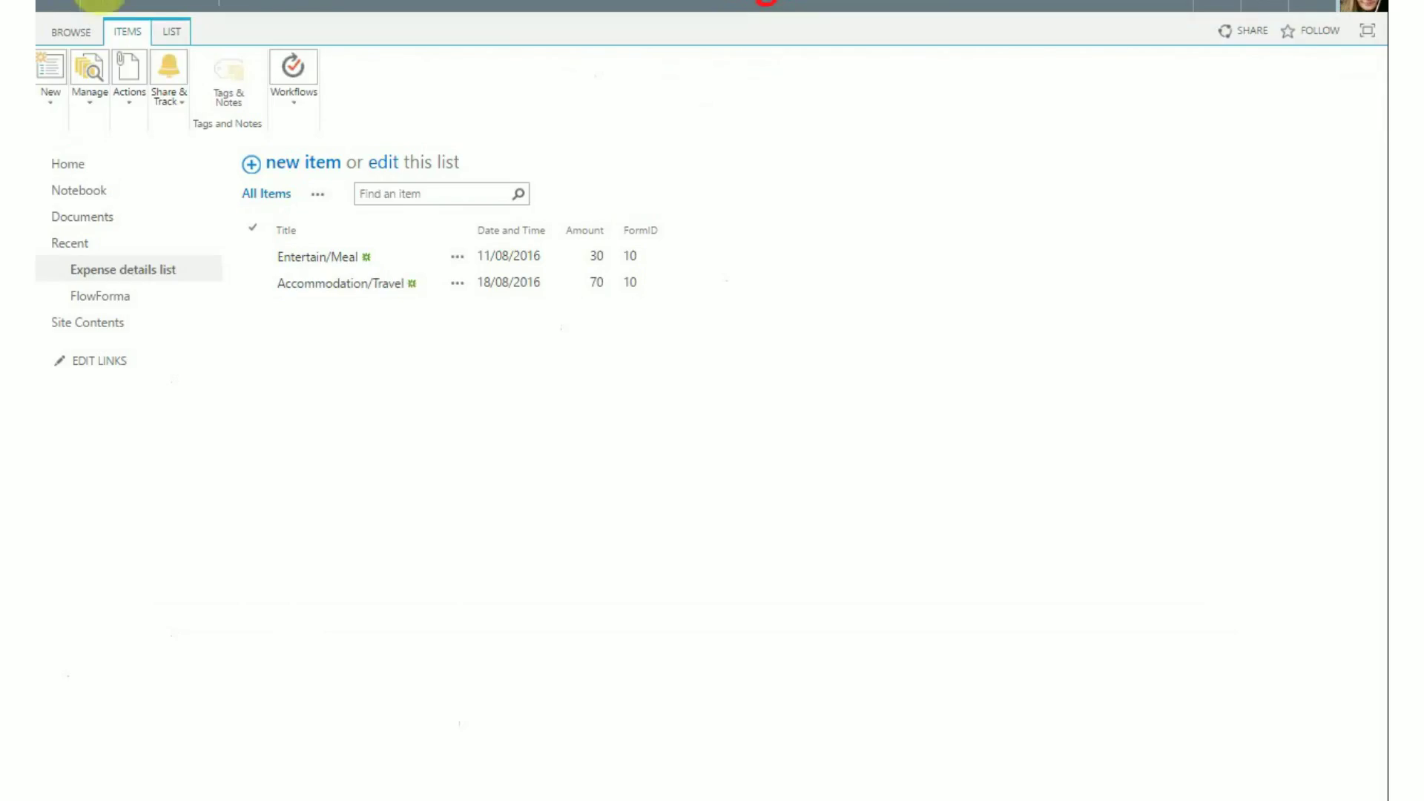
Reload the Expense details list, confirming the resubmit prompt, and clear the row selection
key(alt+Left)
click(791, 103)
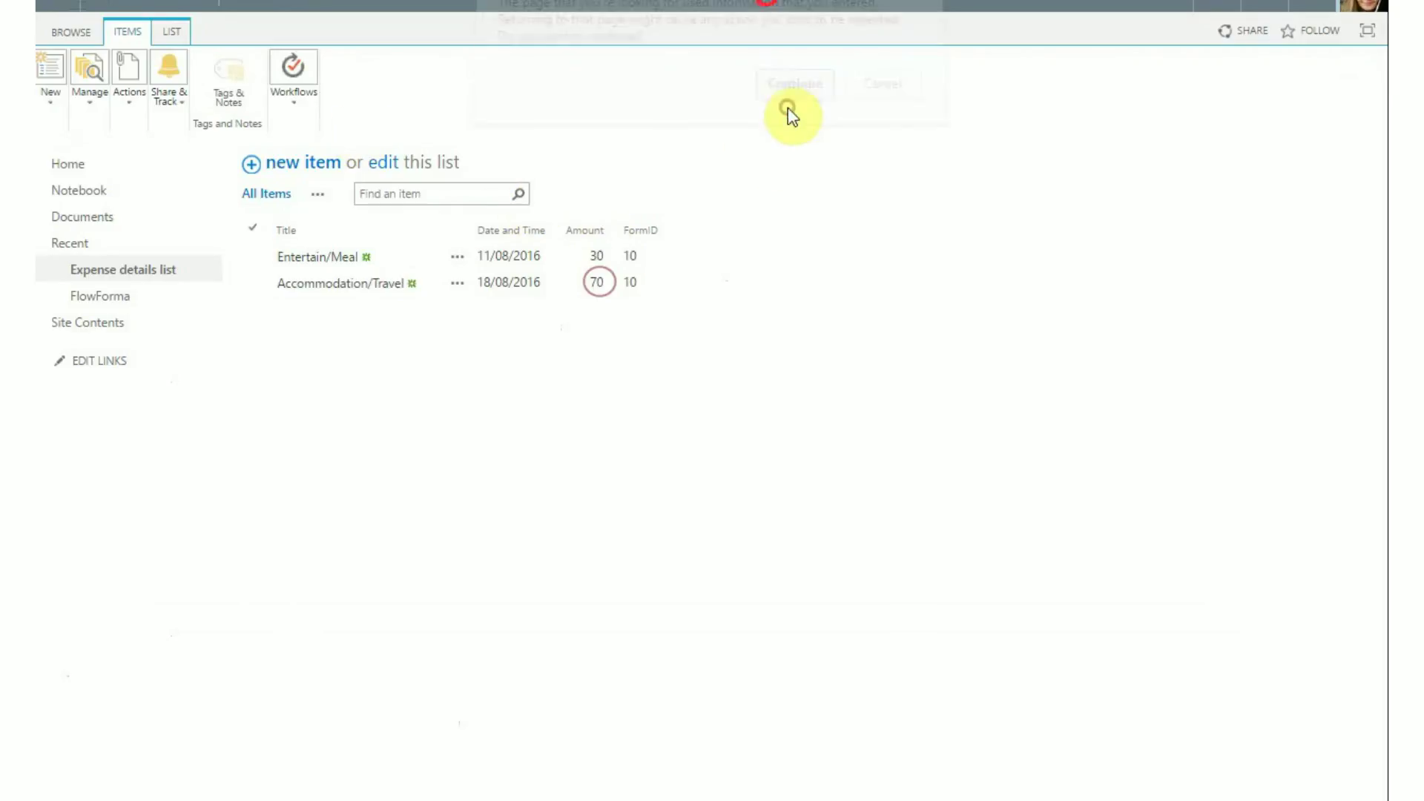
click(601, 292)
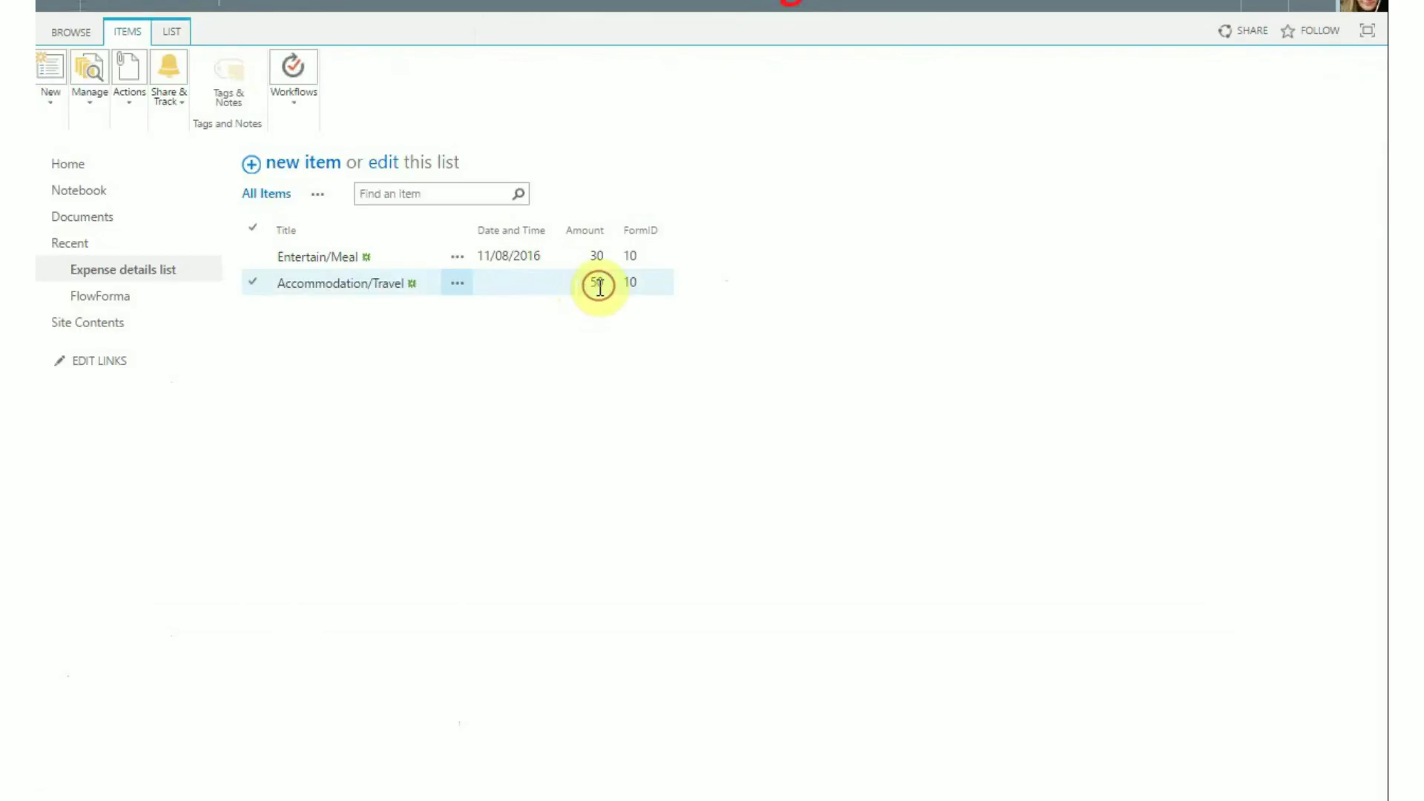
click(114, 461)
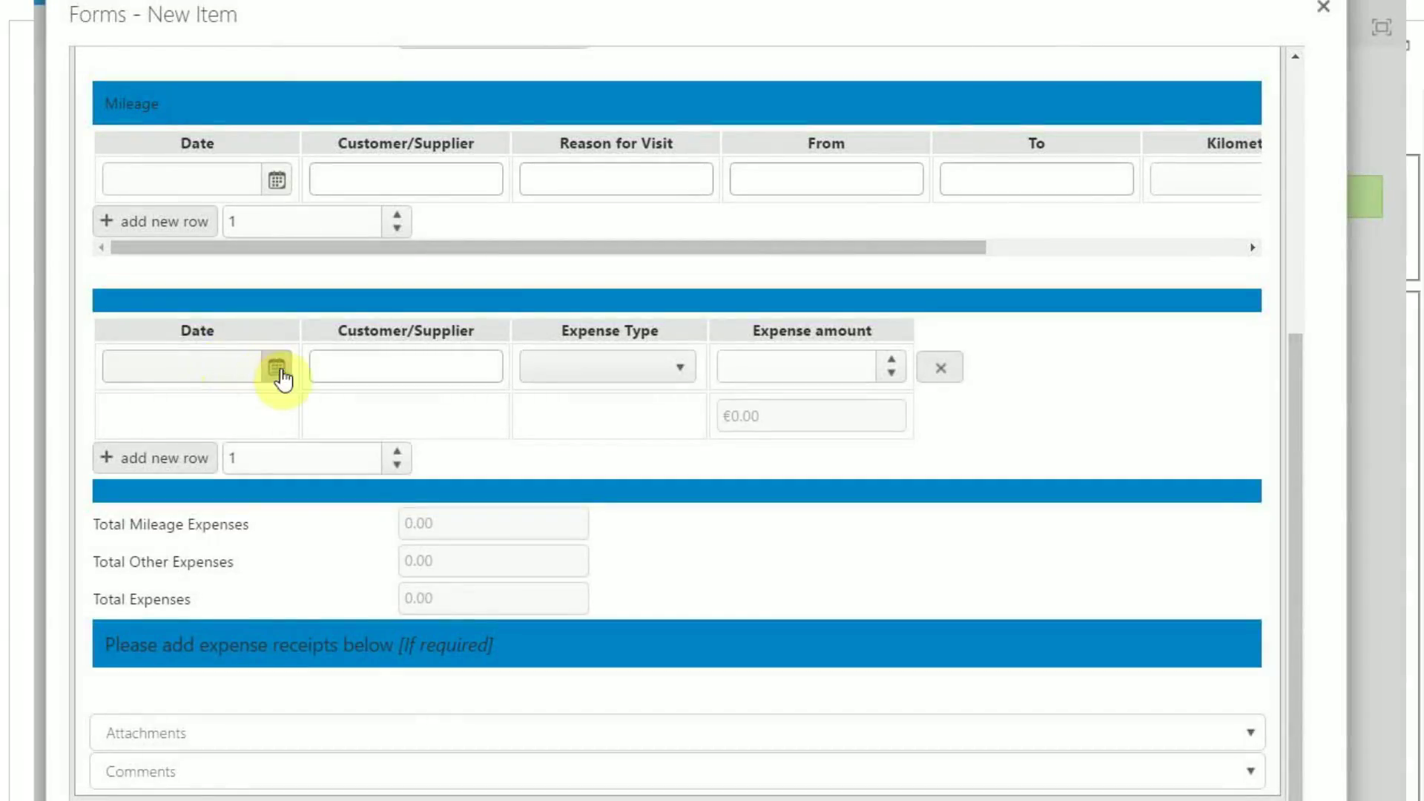
Fill the first expense row: 02/08/2016, ABC, Entertain/Meal, 400
click(278, 368)
click(202, 468)
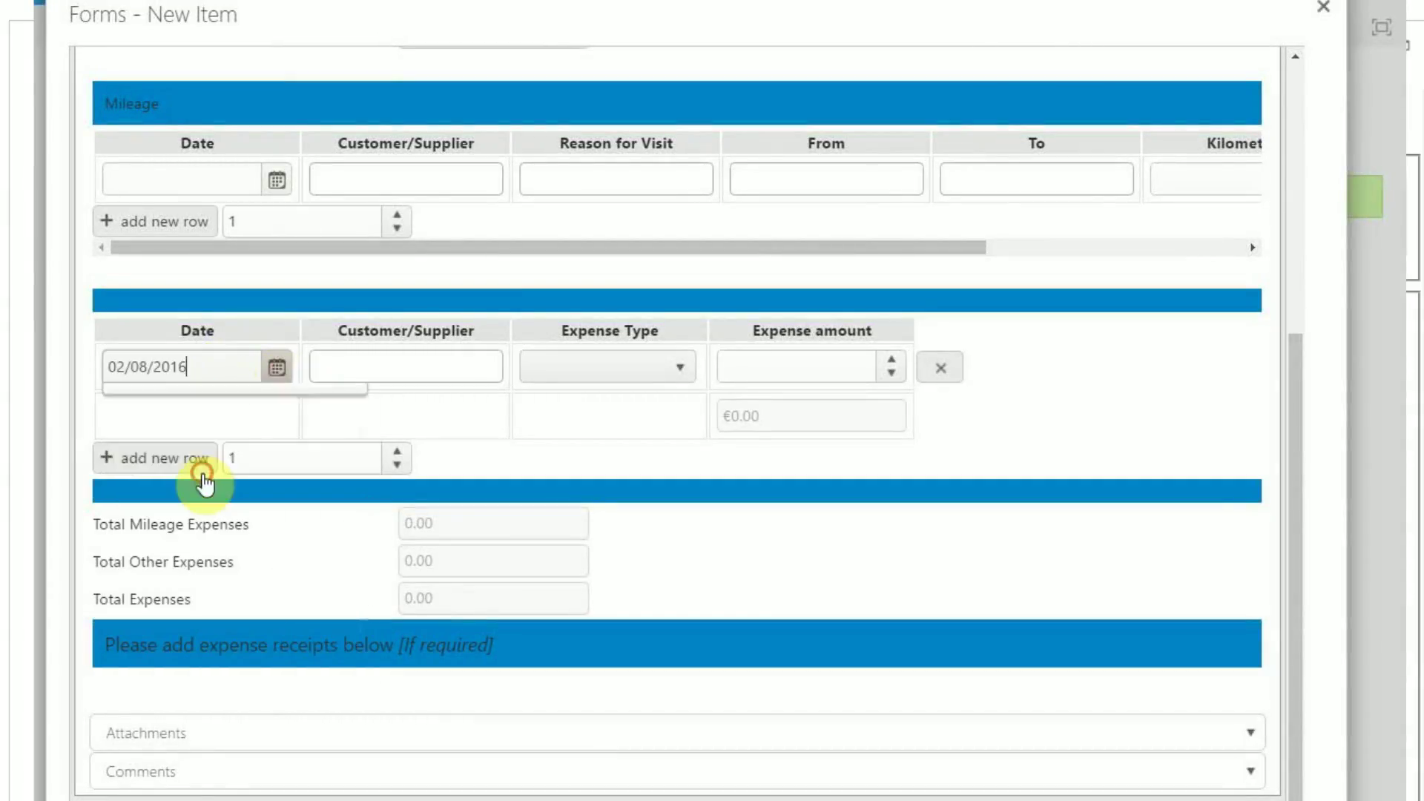
click(353, 373)
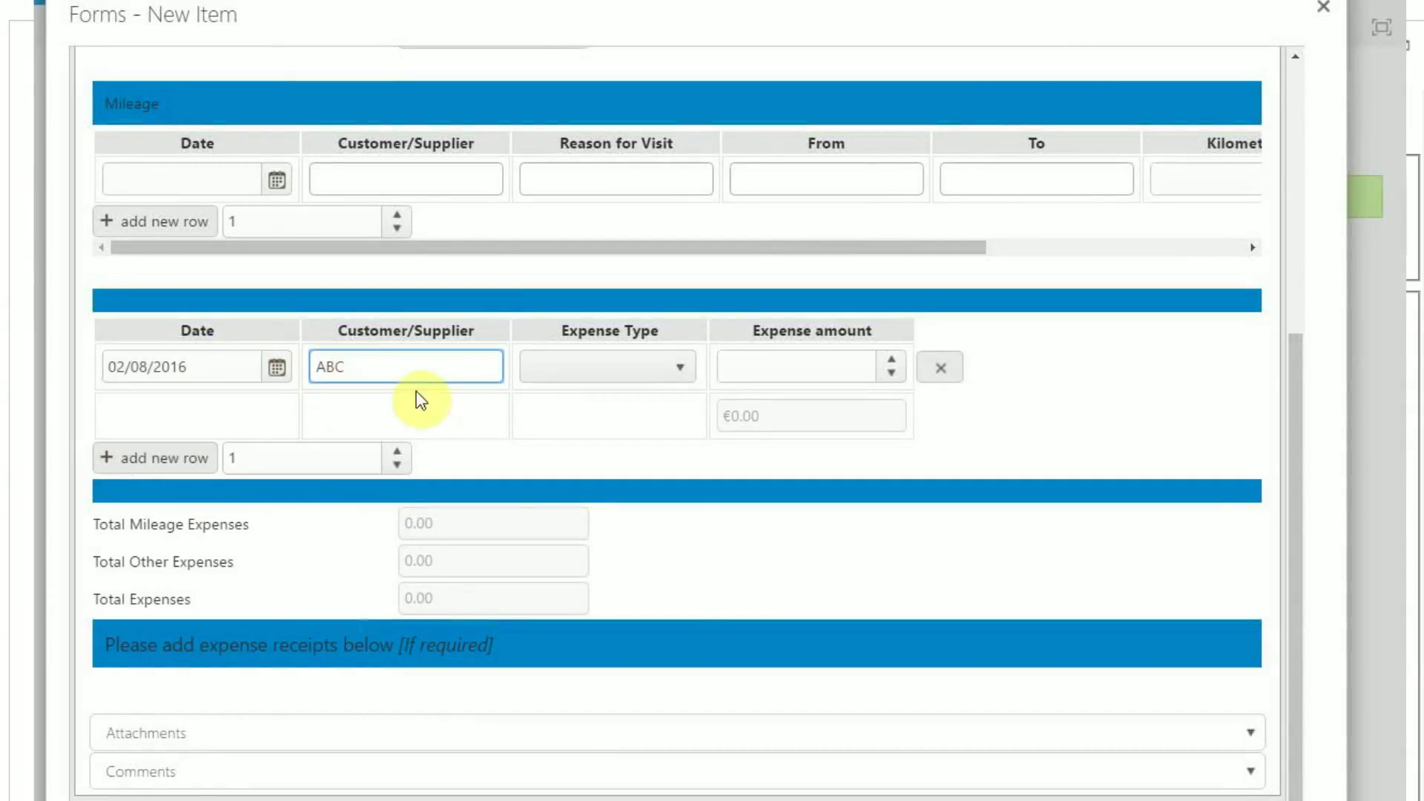
click(552, 367)
click(560, 437)
click(733, 371)
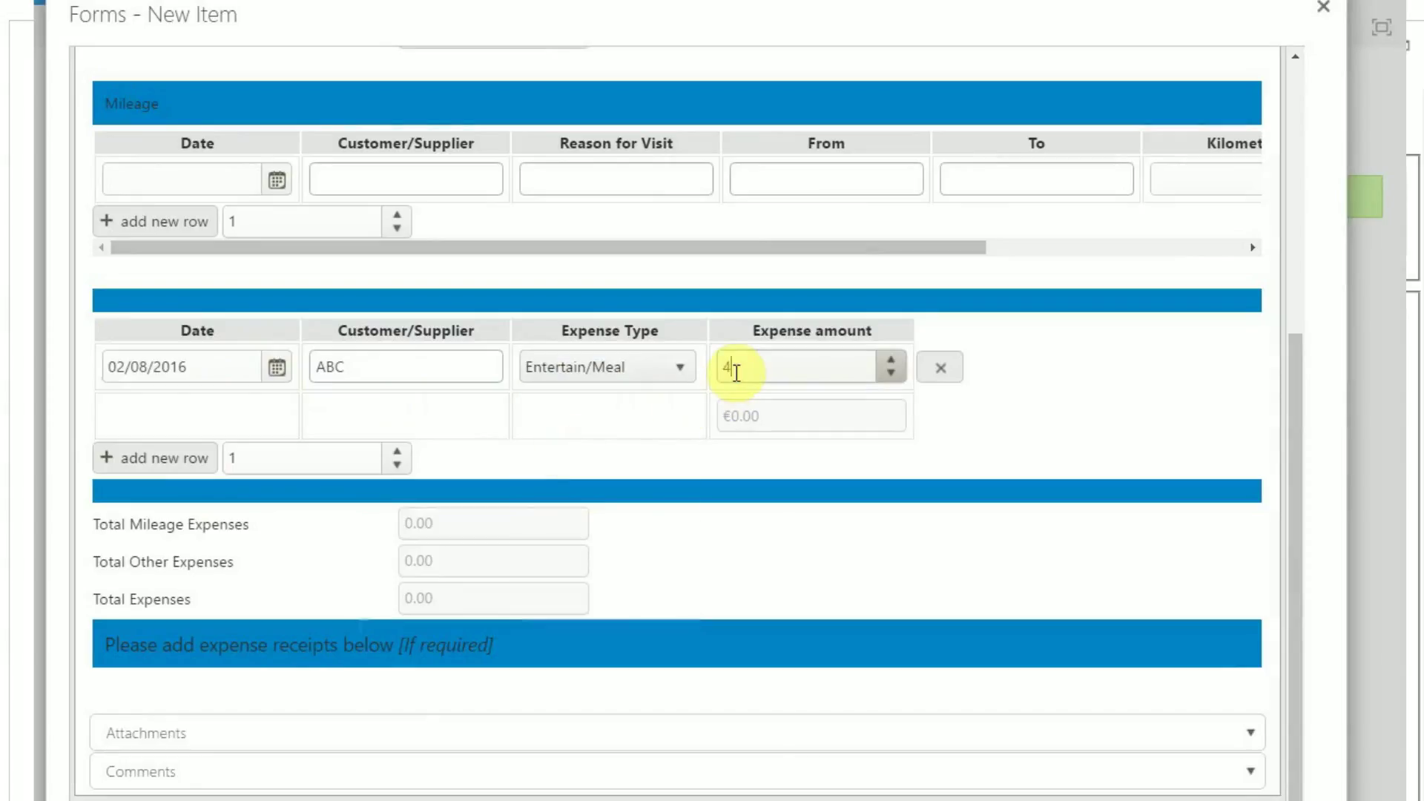
Add a second row (10/08/2016, xyz, Phone, 200) and submit the form
click(143, 457)
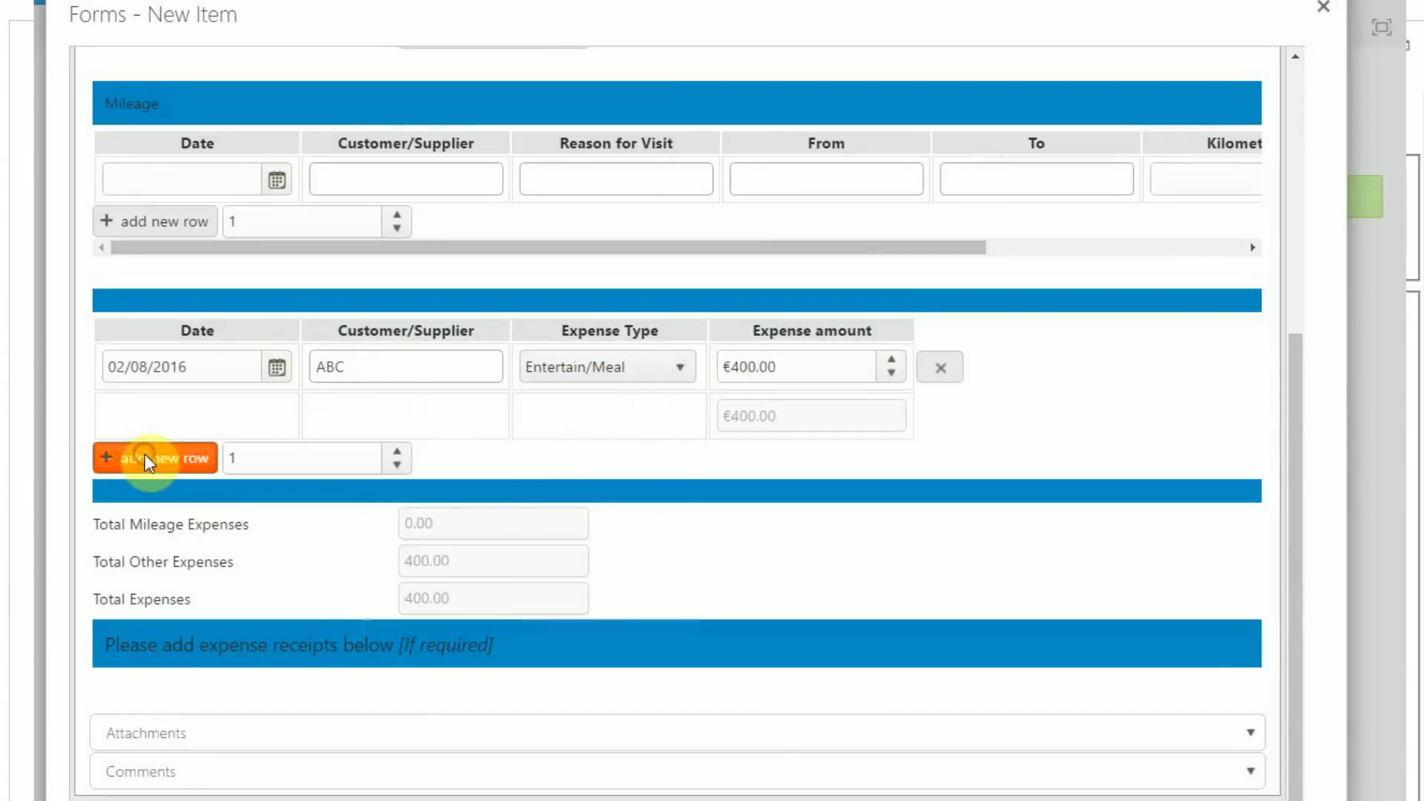
click(278, 424)
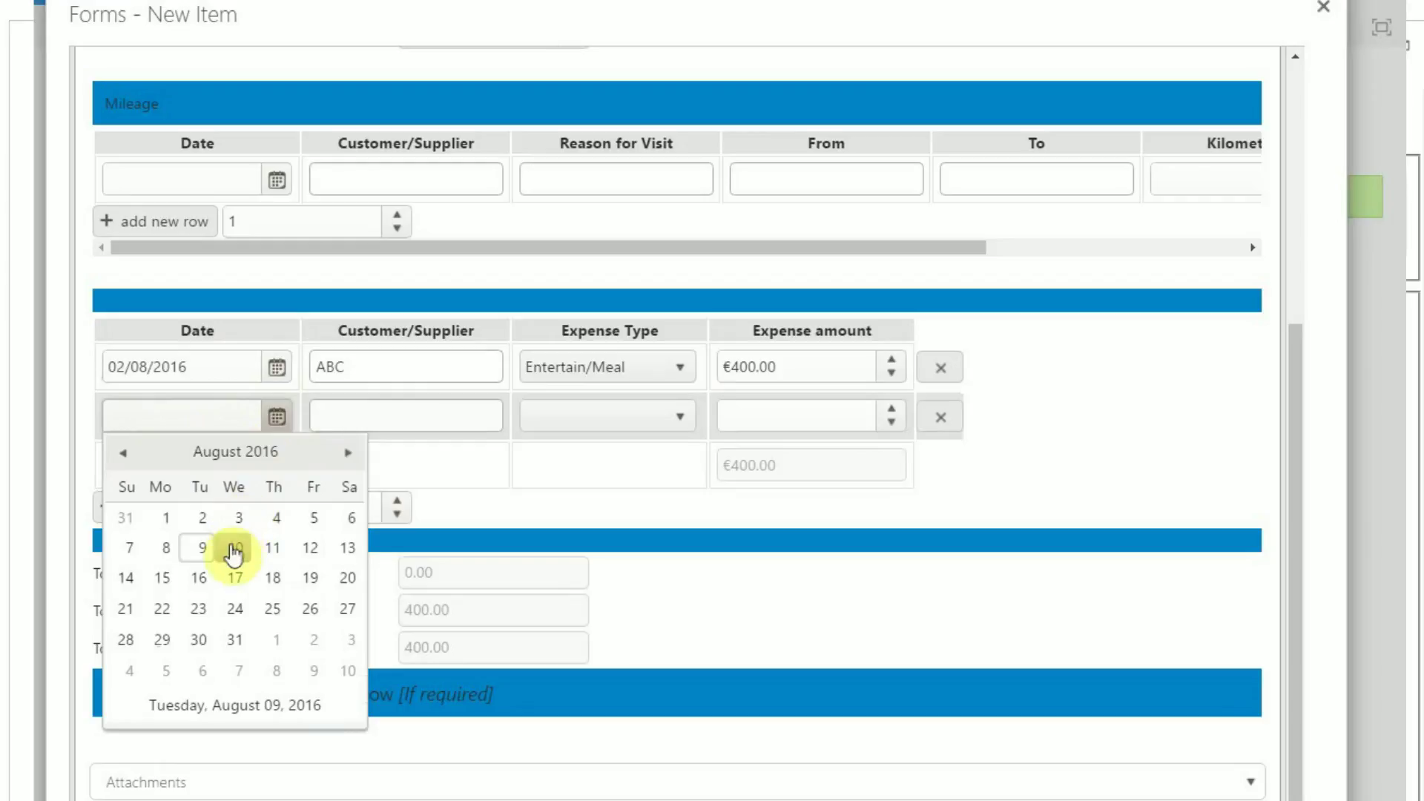
click(230, 548)
click(441, 420)
text(xyz)
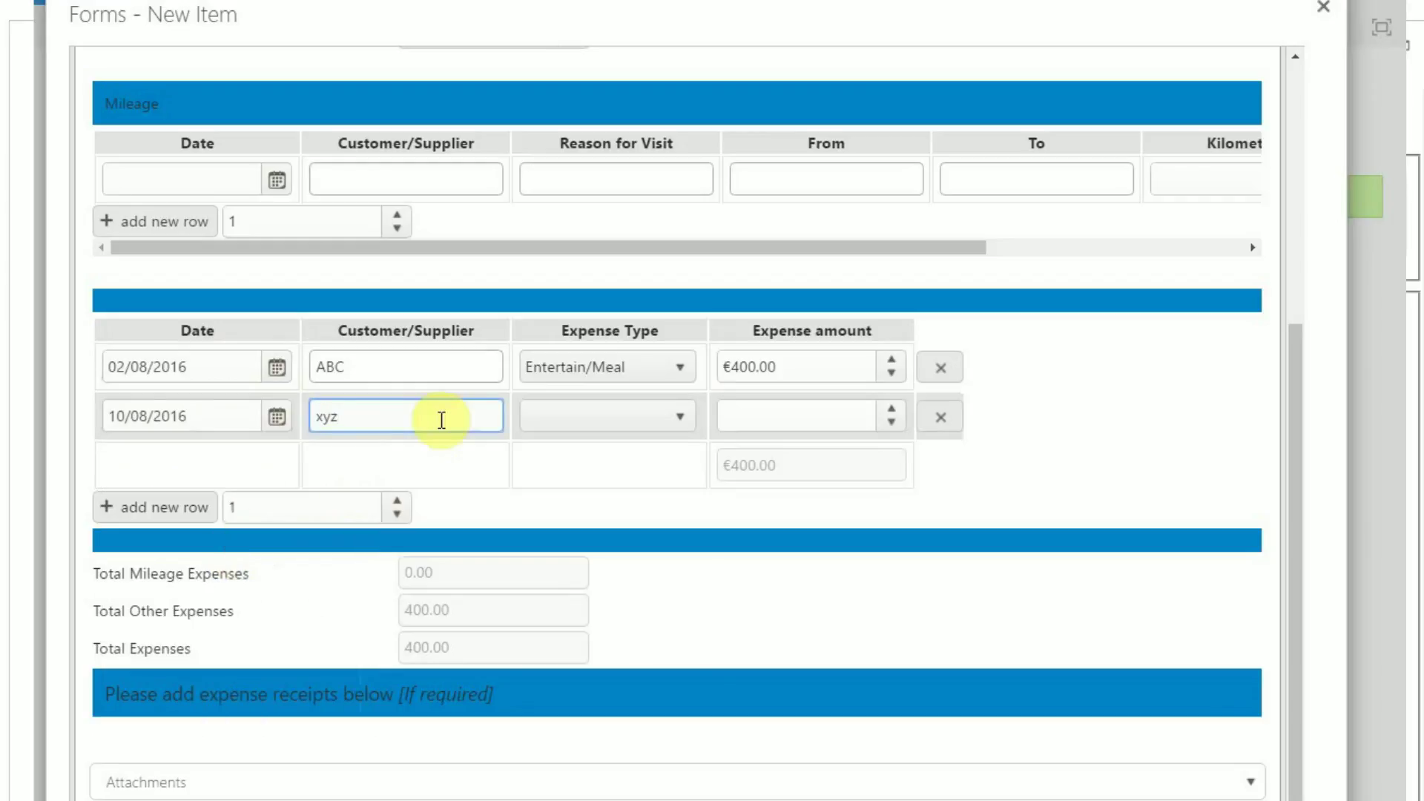
click(604, 416)
click(579, 598)
click(769, 404)
text(200)
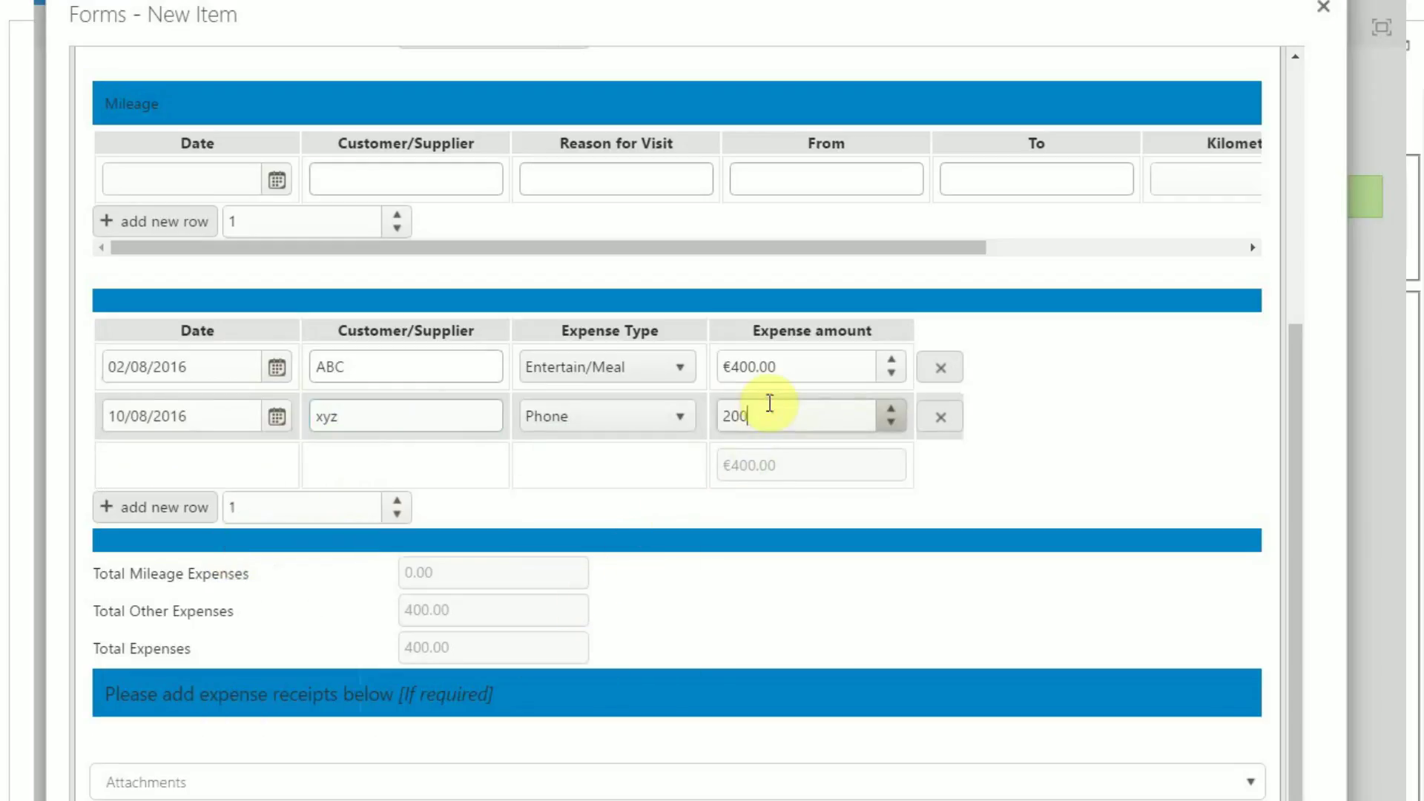
scroll(297, 797, down, 1)
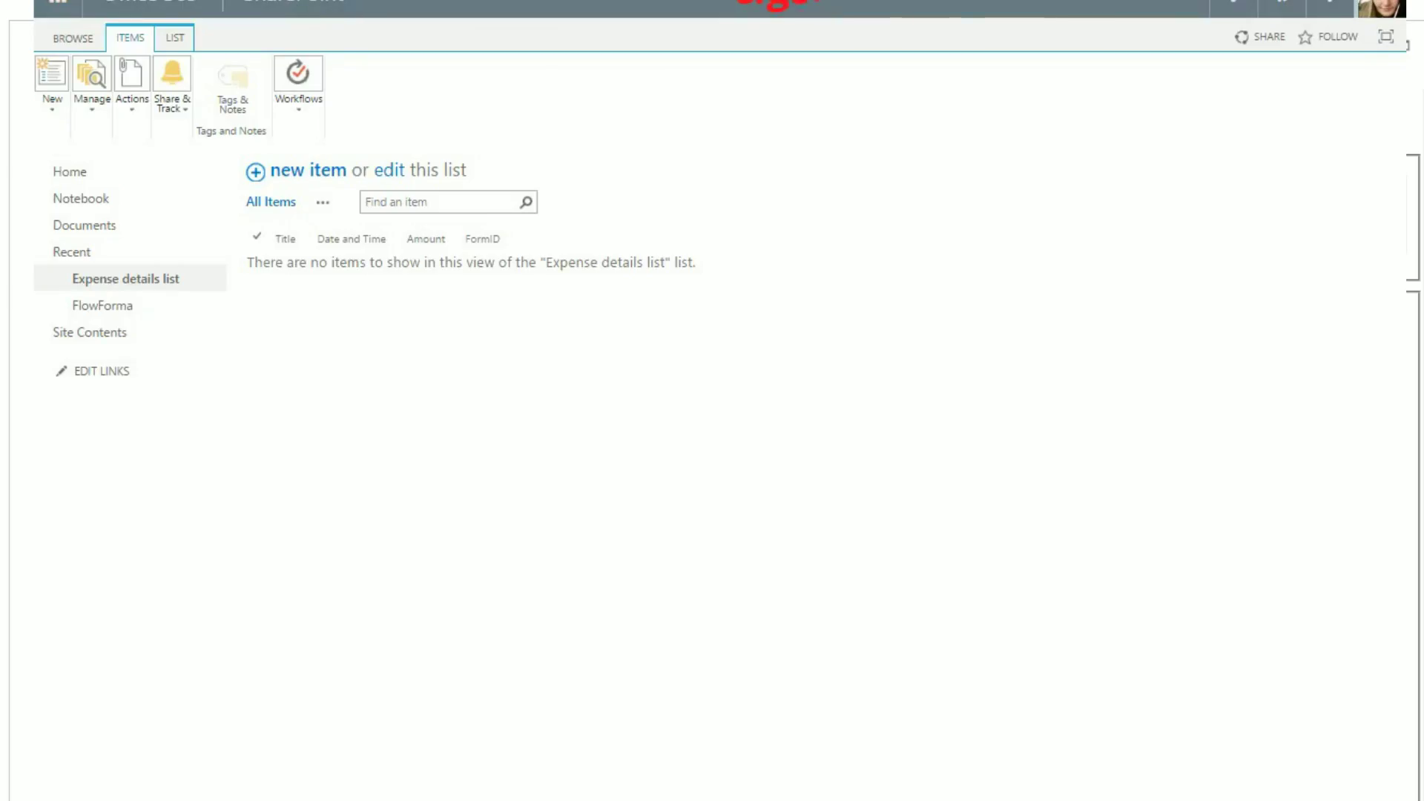
click(800, 113)
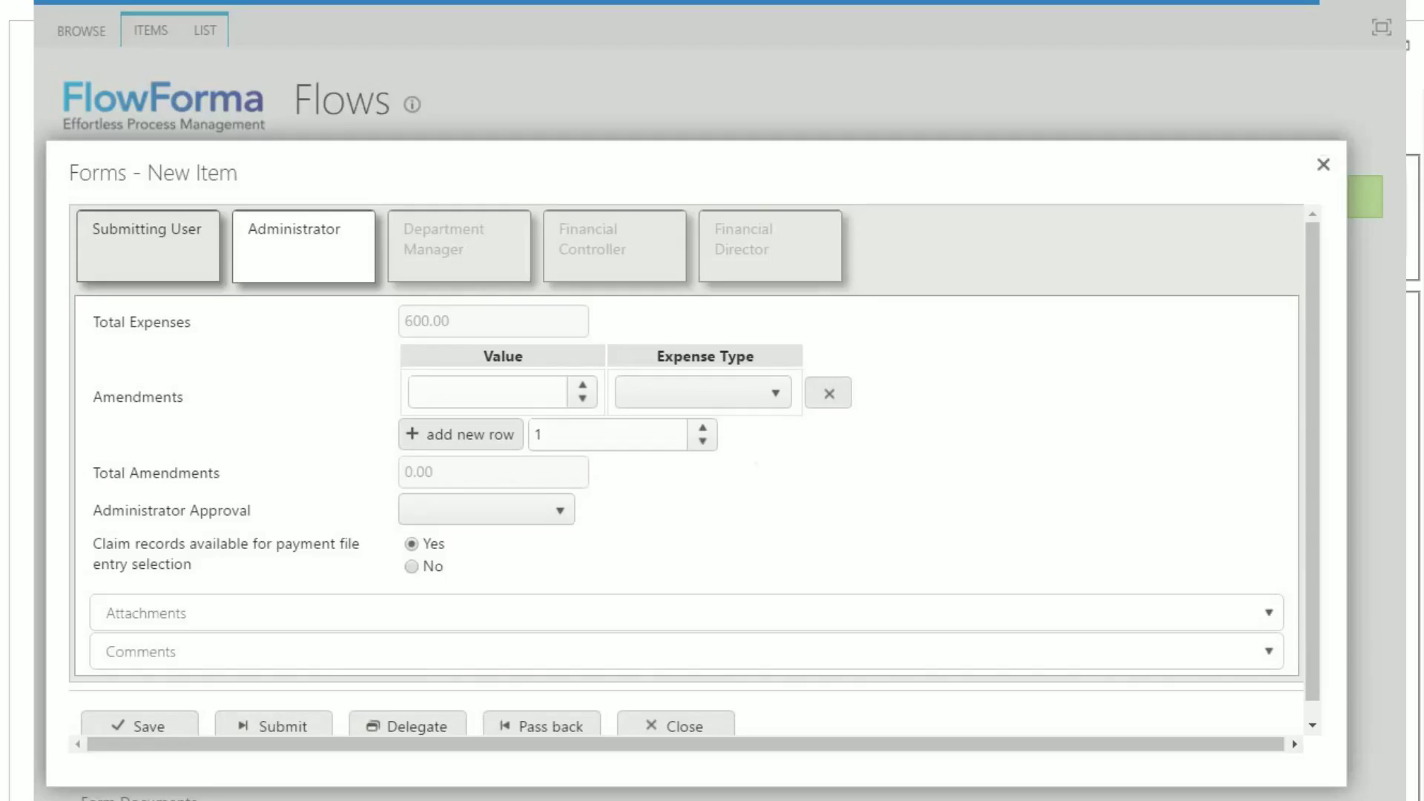
Enter 50 as the amendment value on the form's Administrator step
click(519, 392)
text(50)
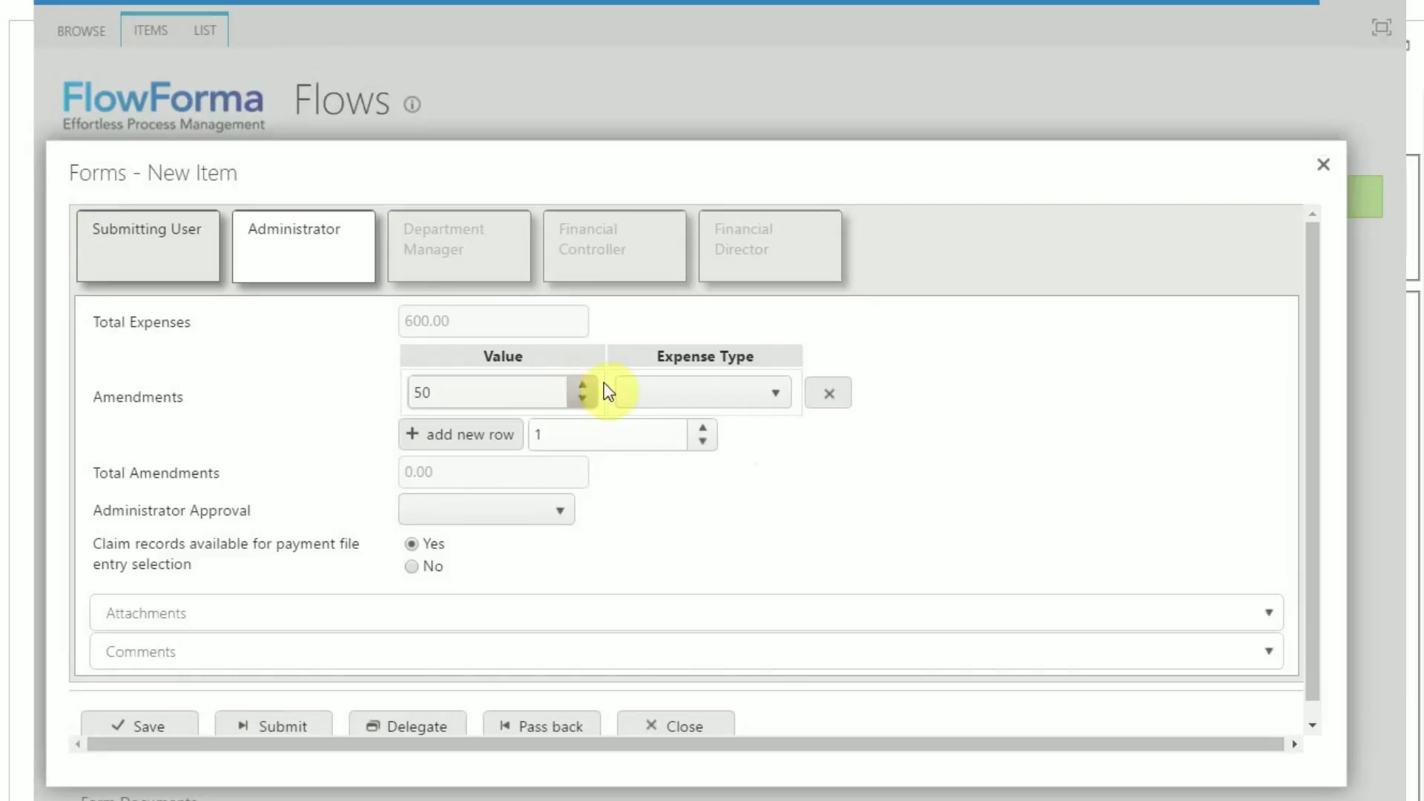
Make the 50 amendment Entertain/Meal, add a 40 Corporate Entertainment row, and submit
click(652, 391)
click(652, 464)
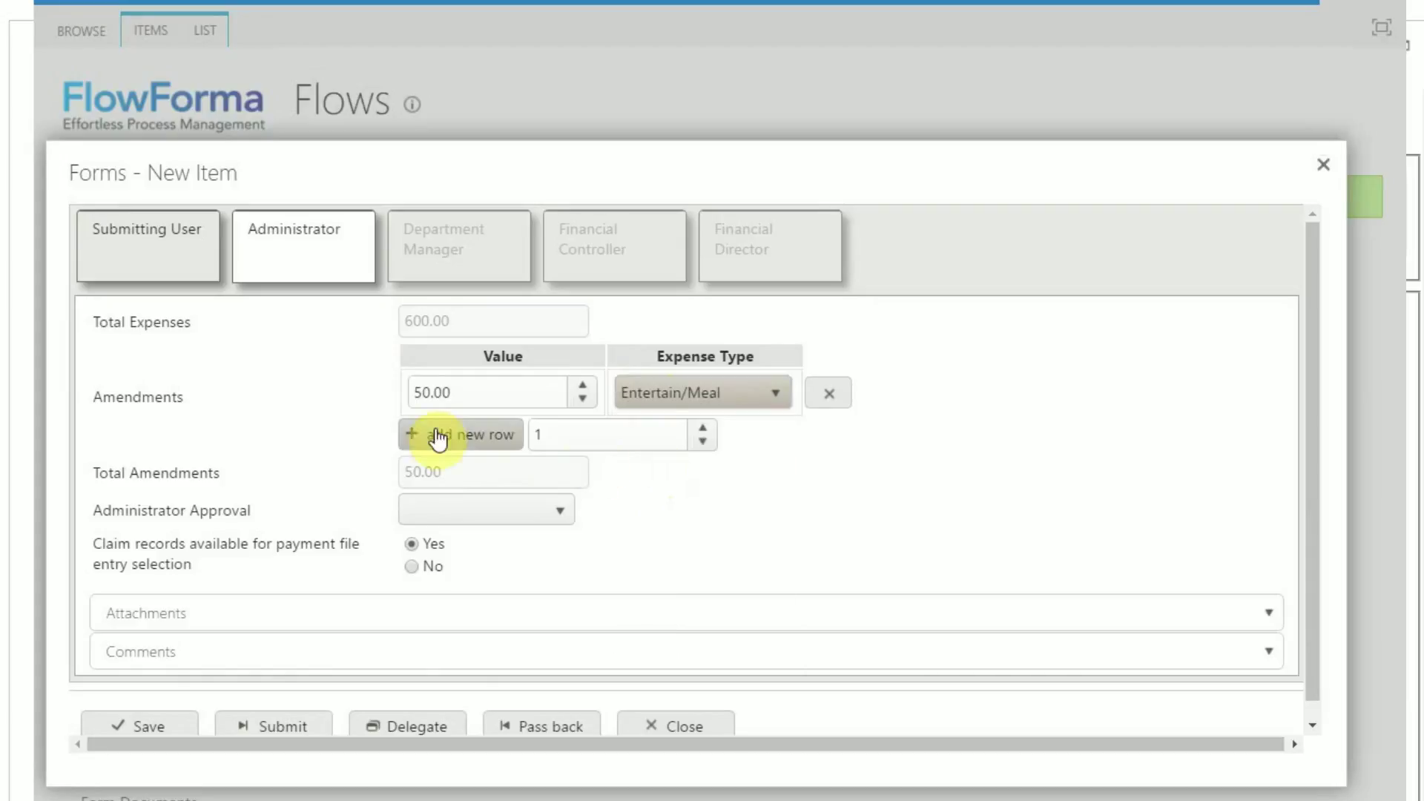
click(425, 433)
click(552, 439)
text(40)
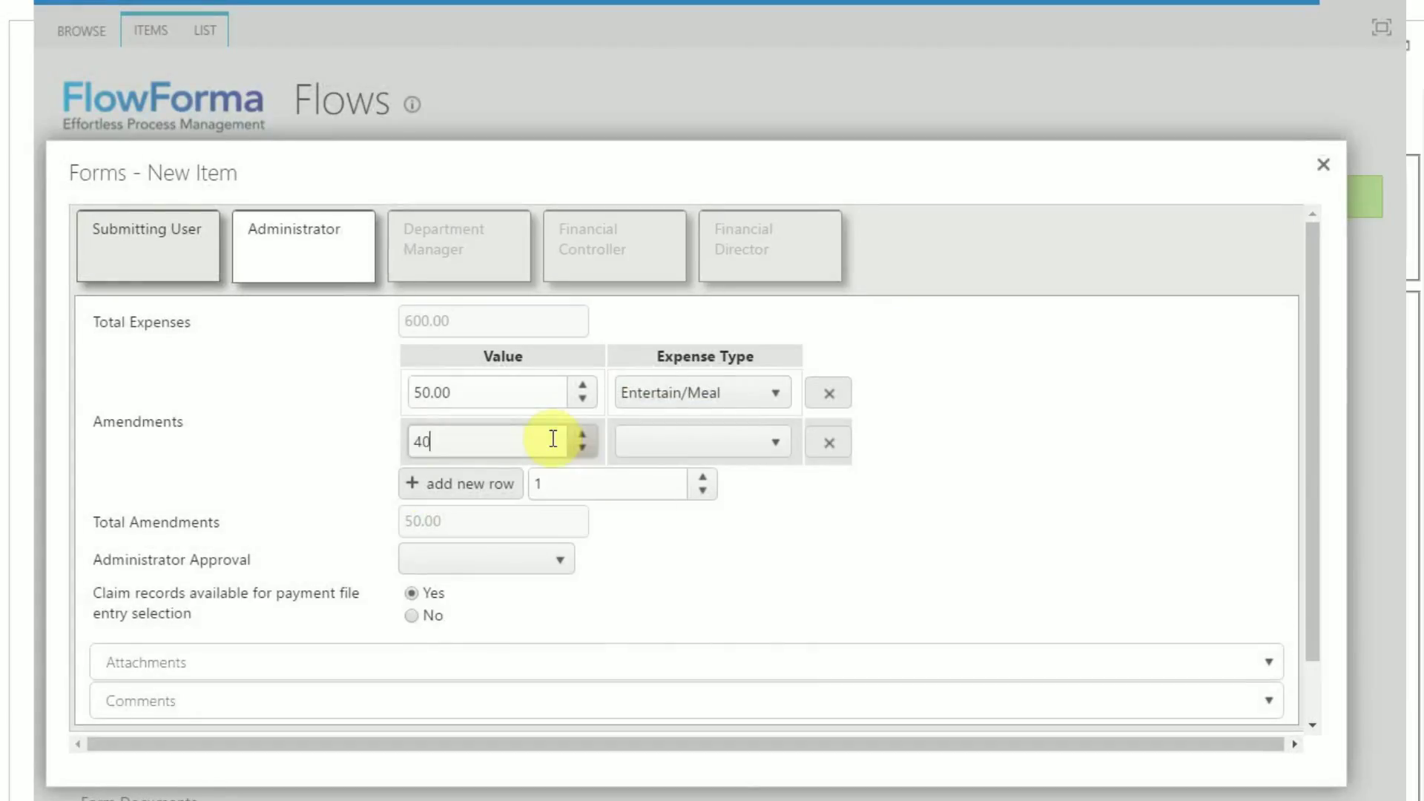
click(634, 443)
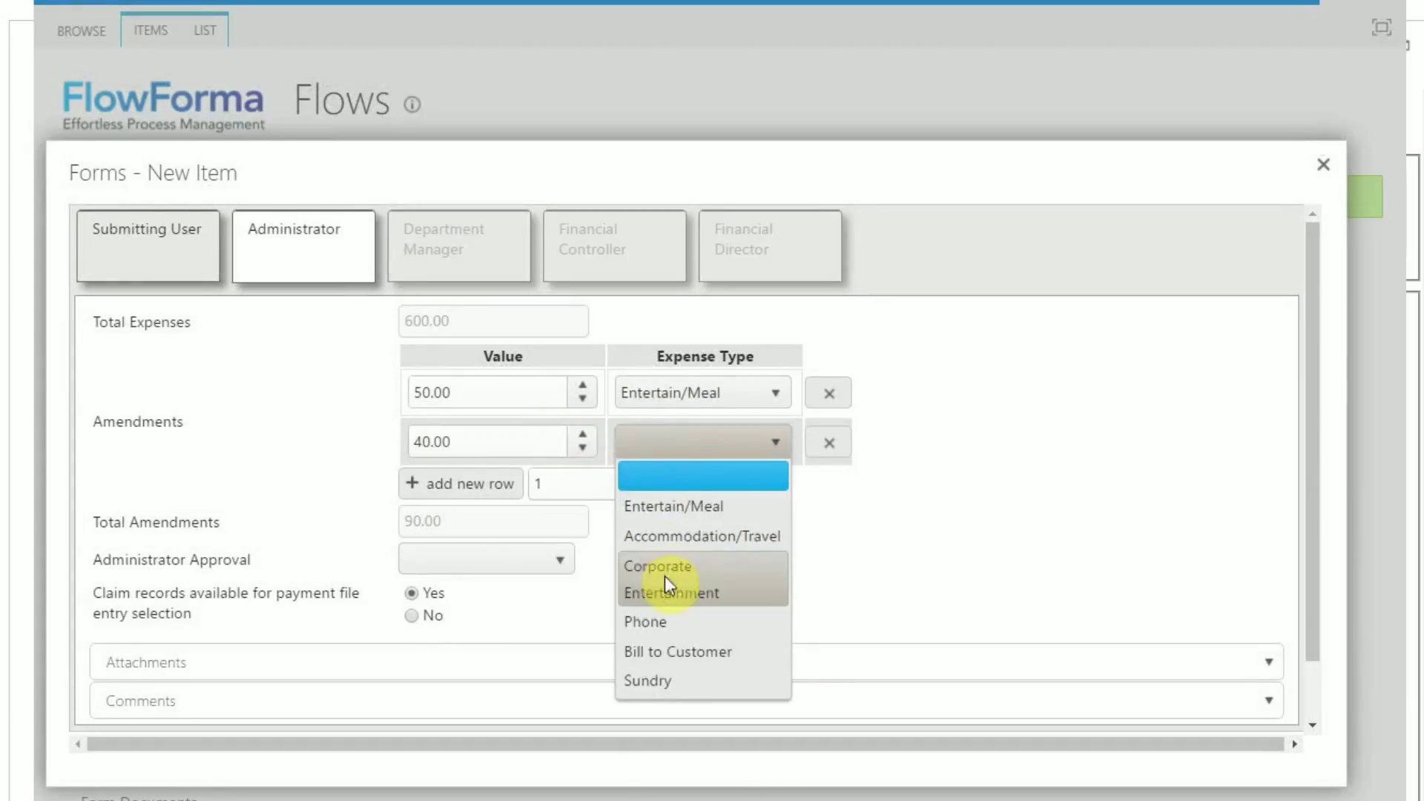
click(664, 577)
drag(1313, 445, 1313, 504)
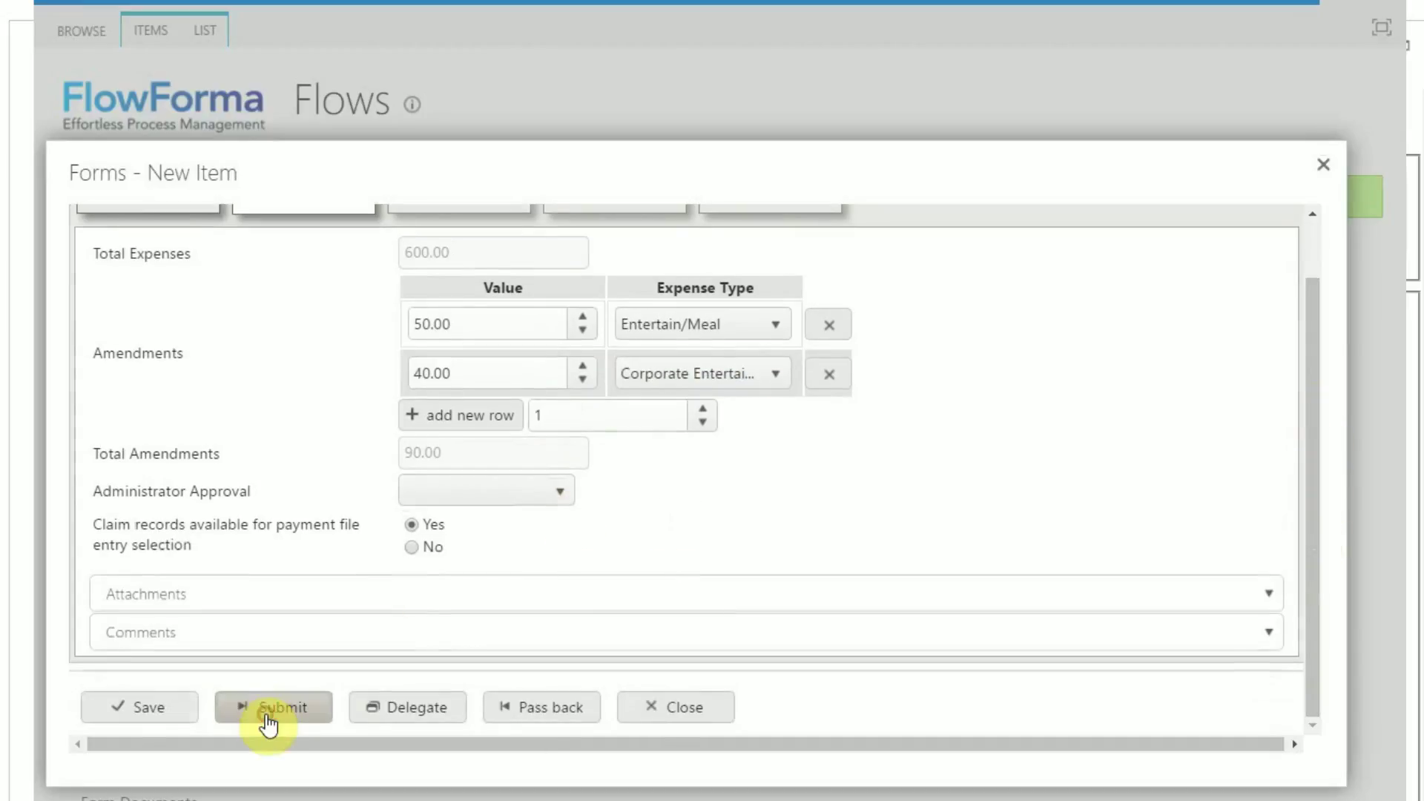
click(269, 712)
click(800, 105)
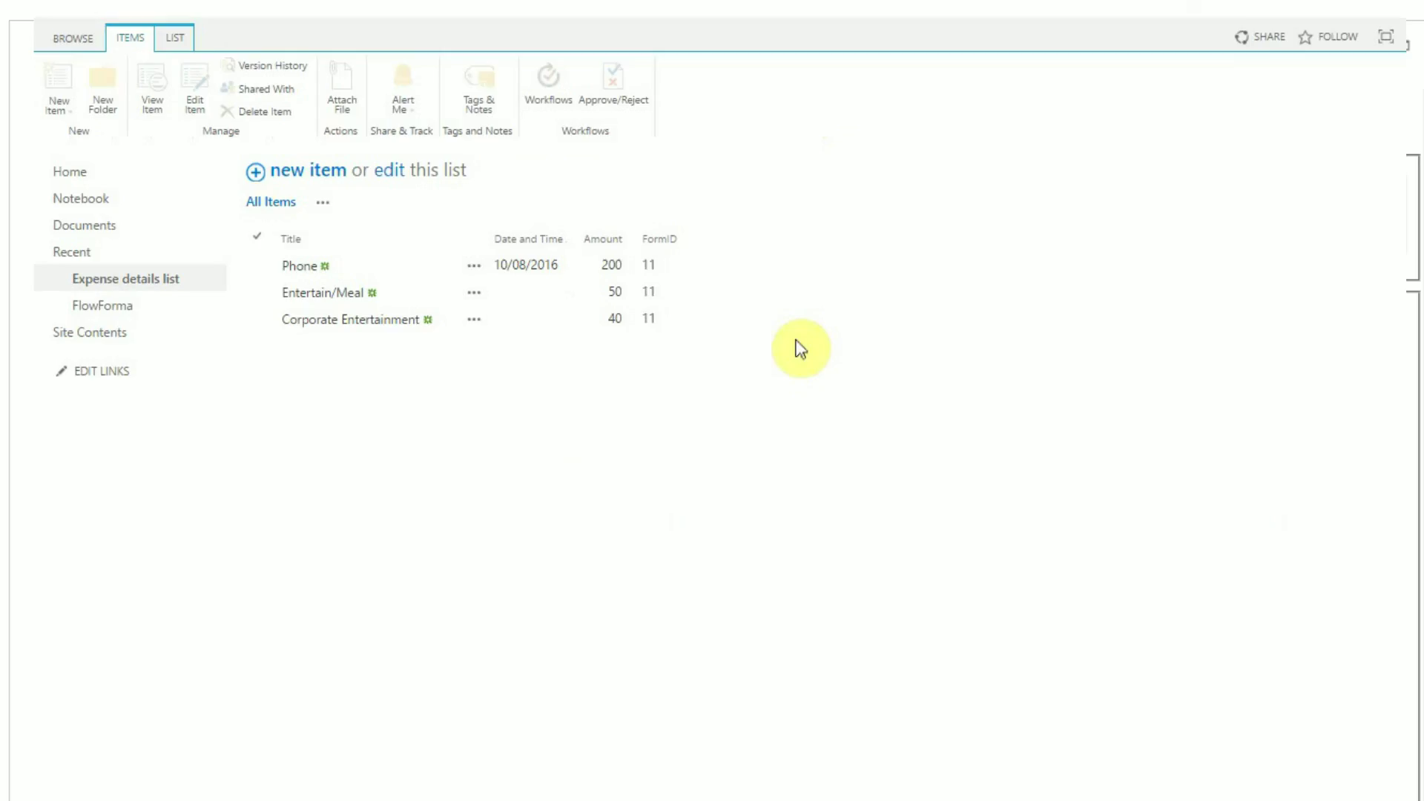